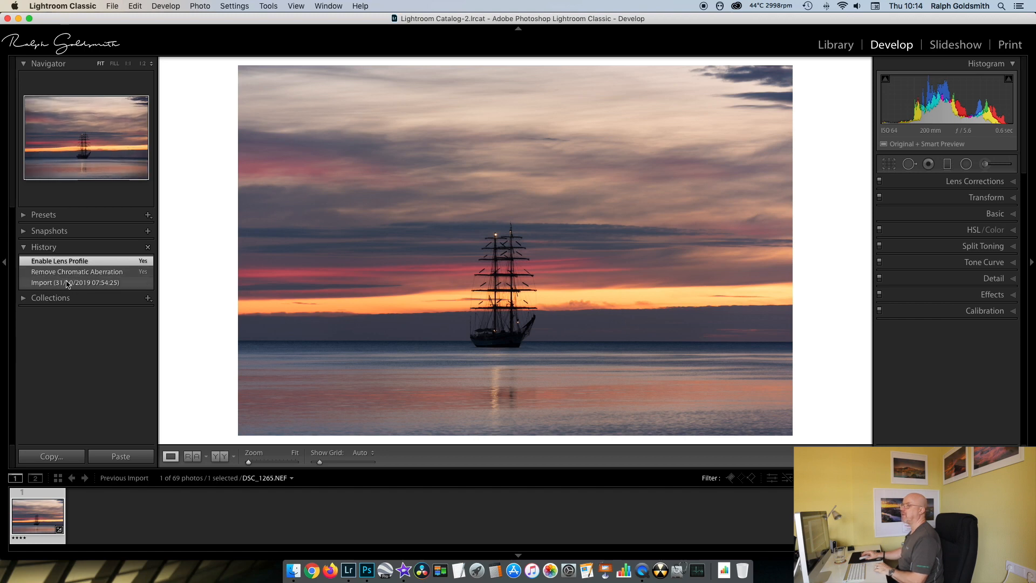
- Hide the panel group containing the Navigator, Presets and History to give the photo more room
click(1013, 184)
click(1013, 184)
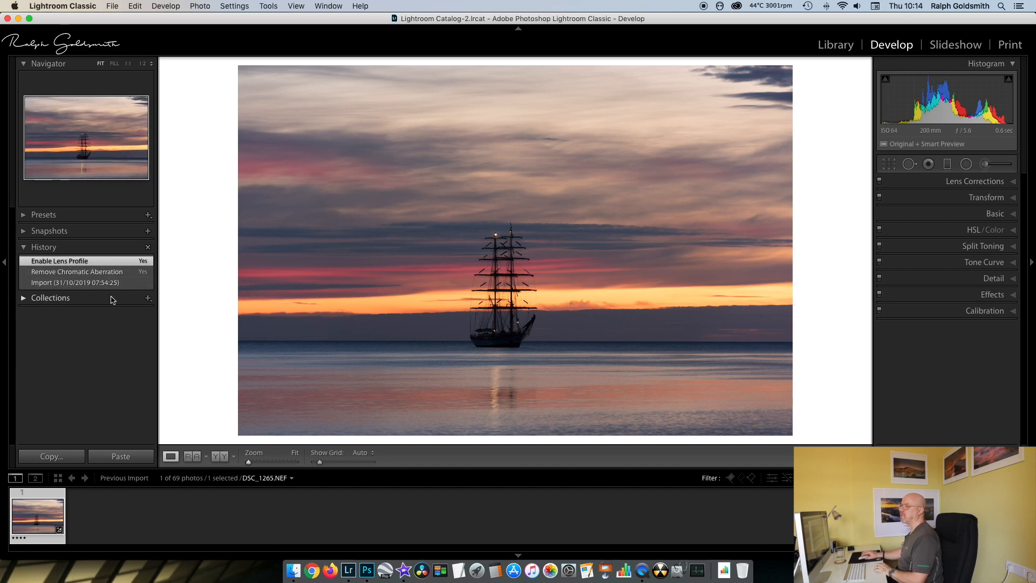
click(4, 263)
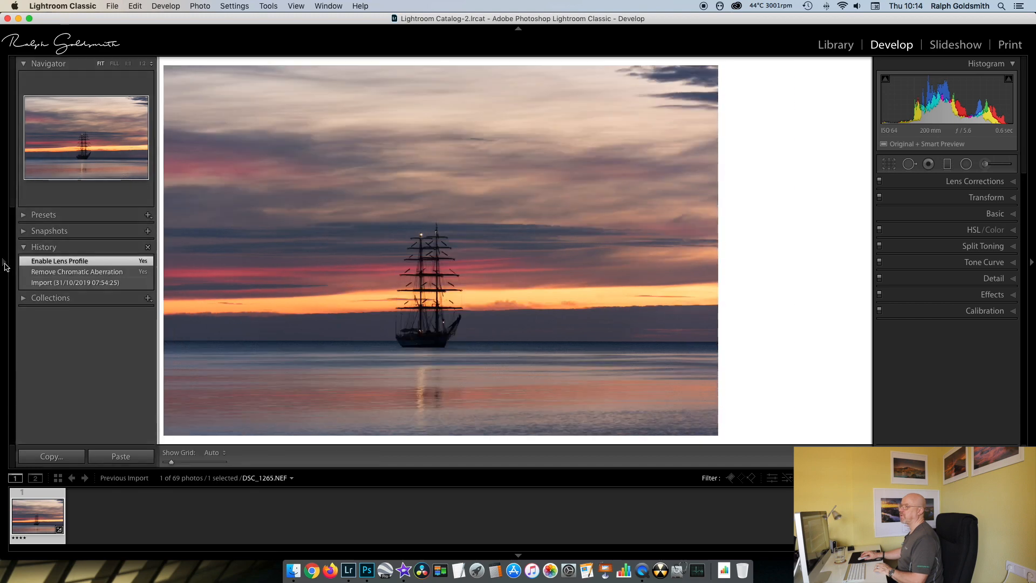
click(4, 265)
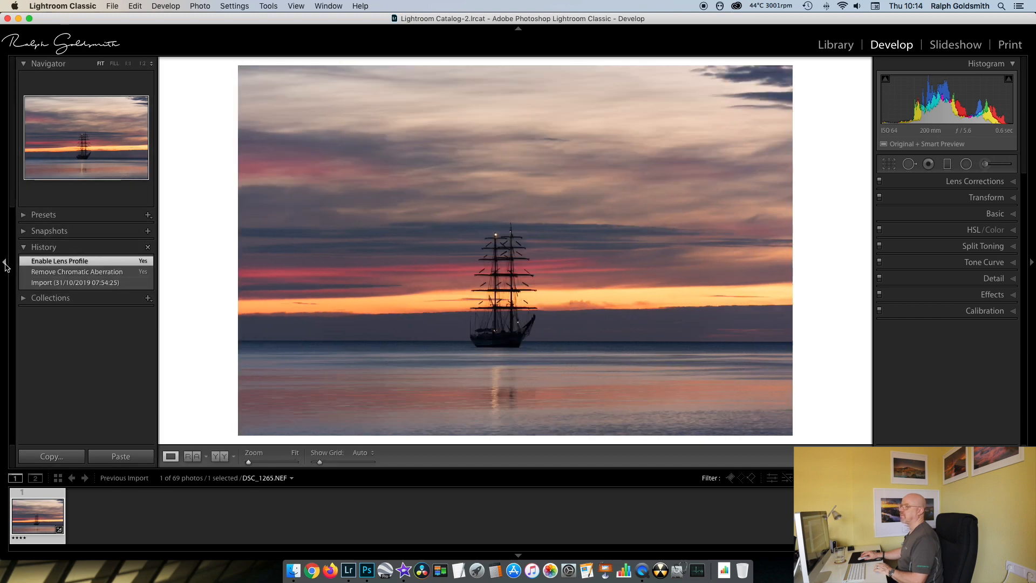
click(5, 264)
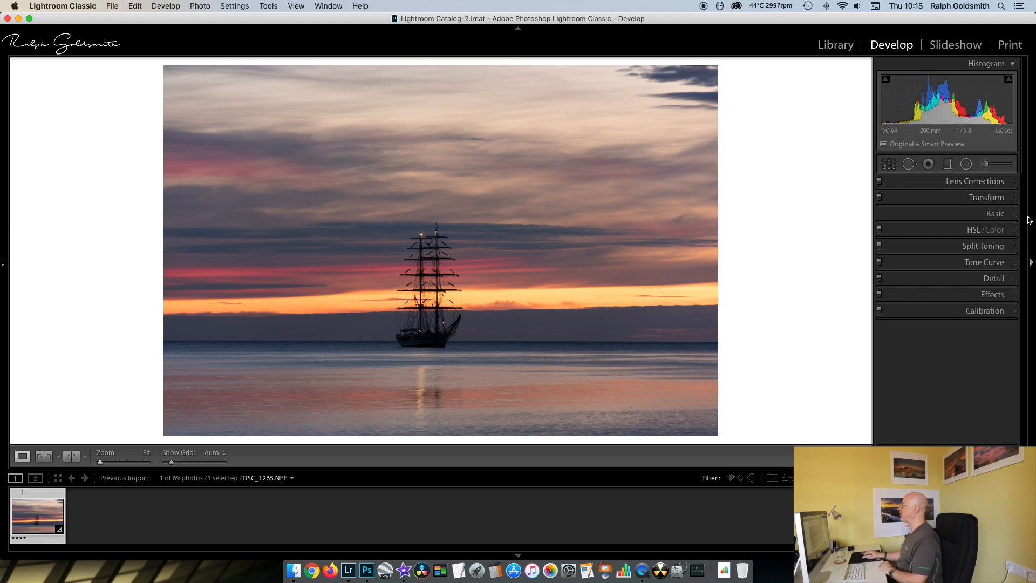
- In the Basic adjustments, set Exposure to +0.70, Highlights to −87 and Shadows to +90
click(1004, 213)
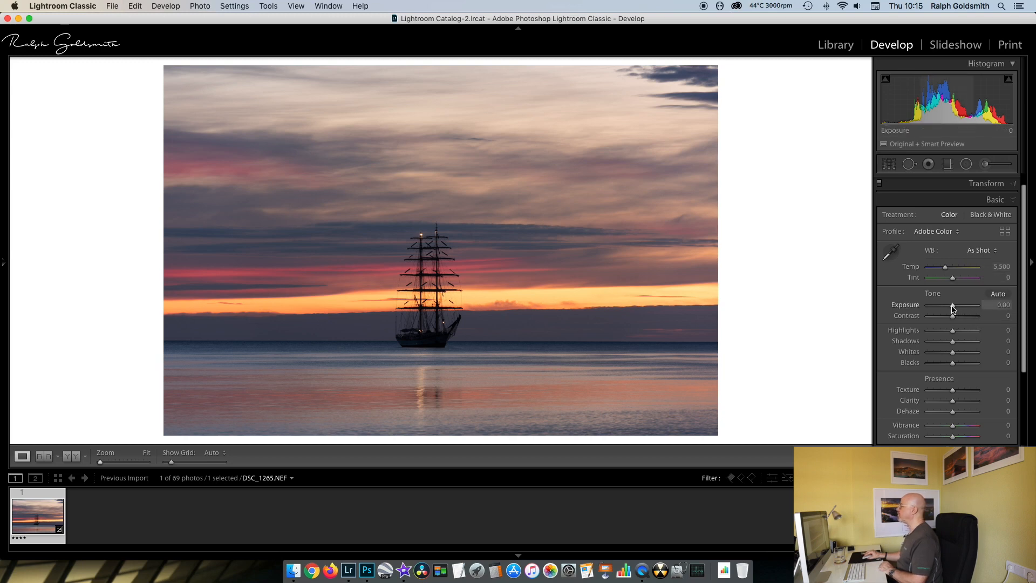
drag(953, 308, 954, 308)
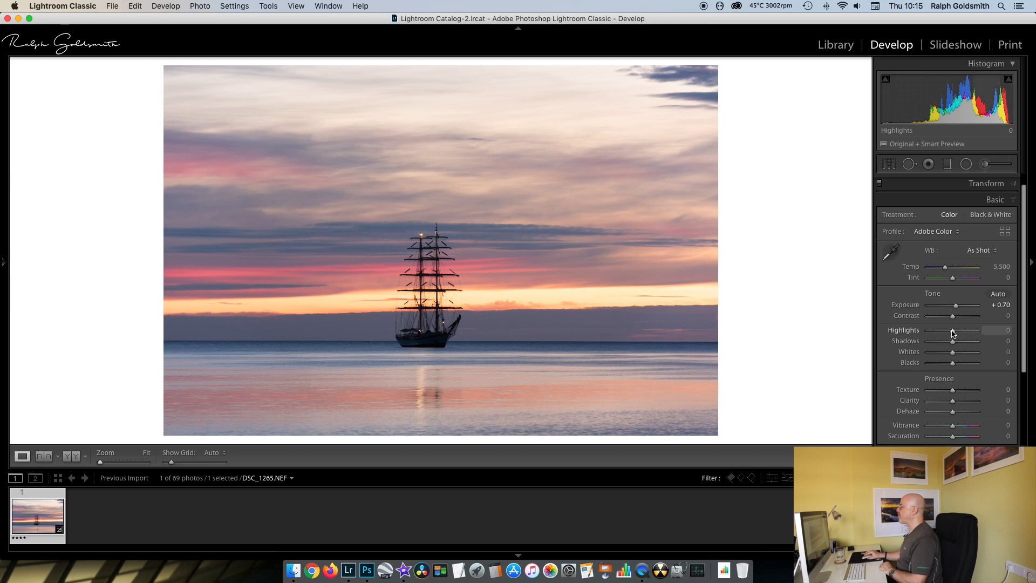
drag(952, 332, 974, 345)
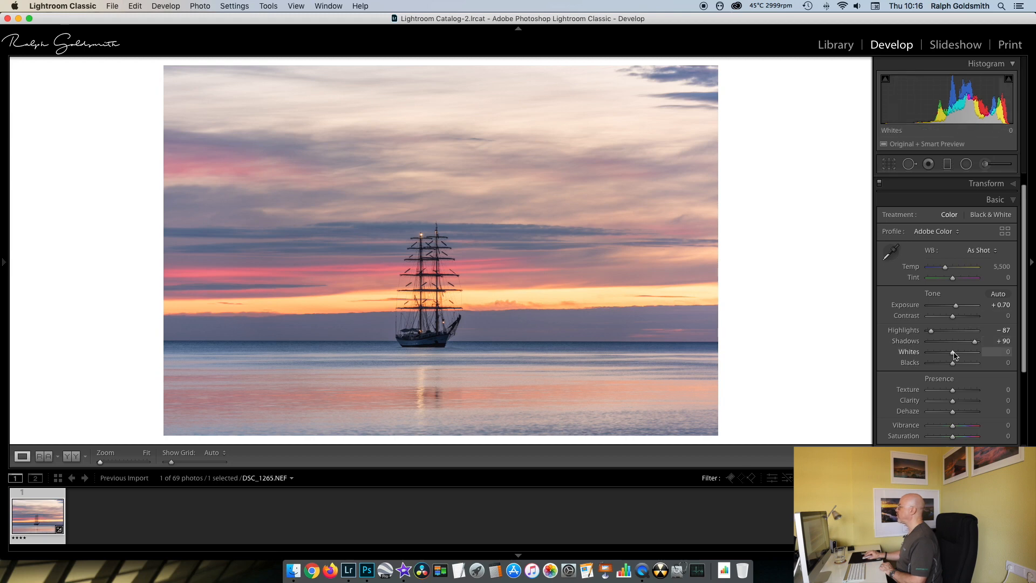
- Set Whites to +25 using the clipping preview, Blacks to +36, Vibrance to +30 and Saturation to +11
key(alt)
drag(952, 355, 958, 356)
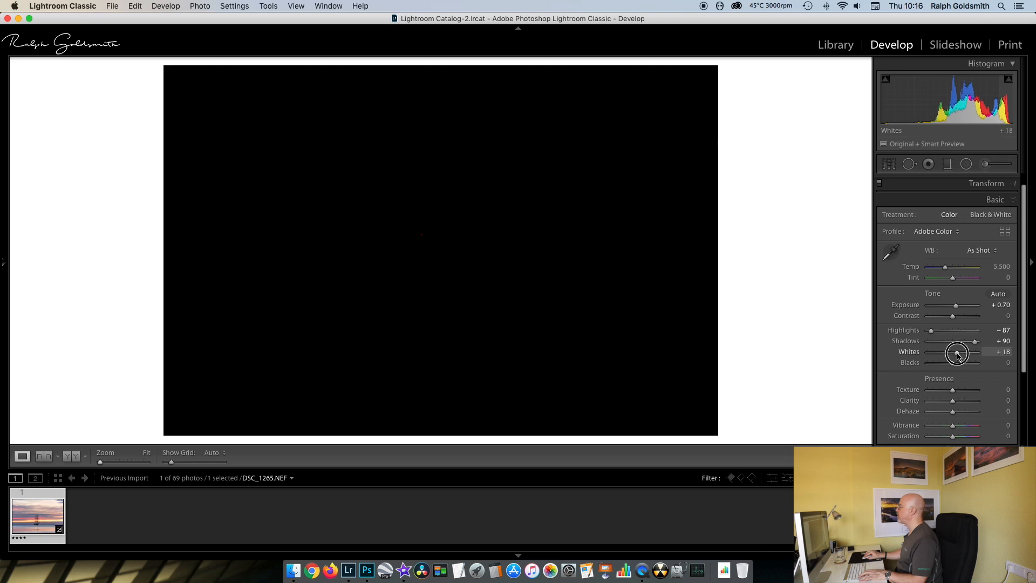
drag(957, 354, 958, 356)
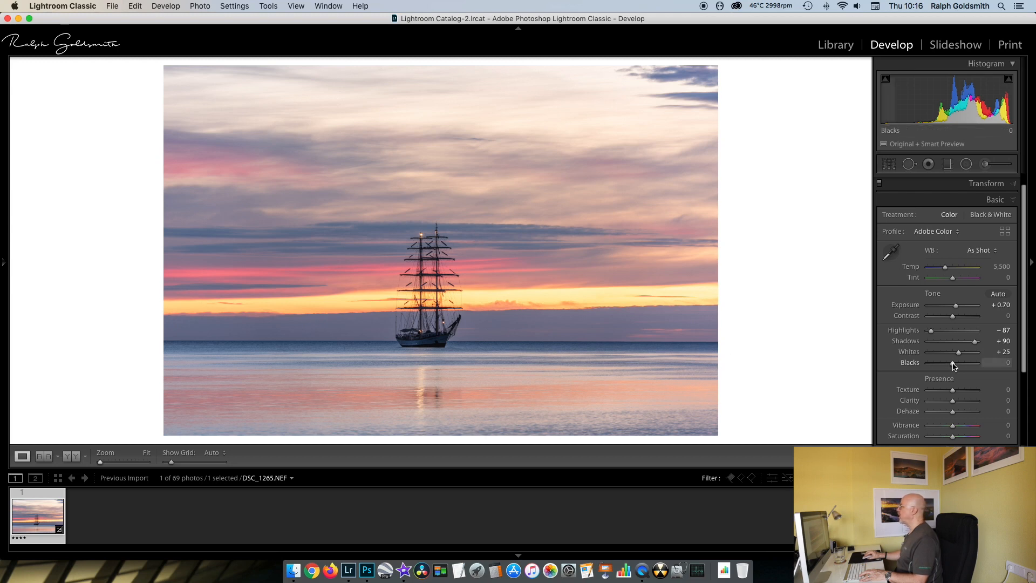
drag(952, 366, 962, 366)
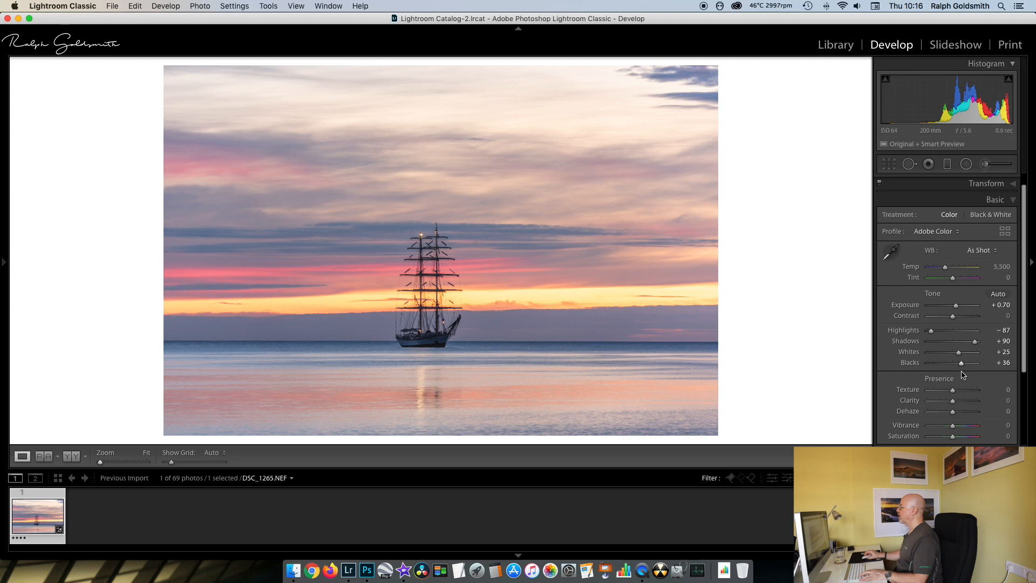
drag(953, 429, 959, 427)
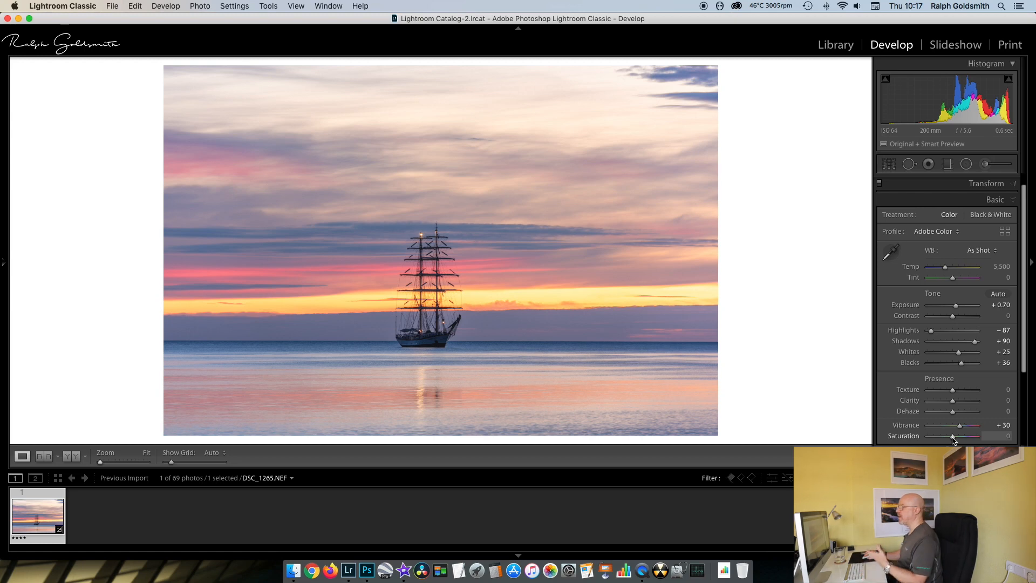
drag(952, 439, 954, 439)
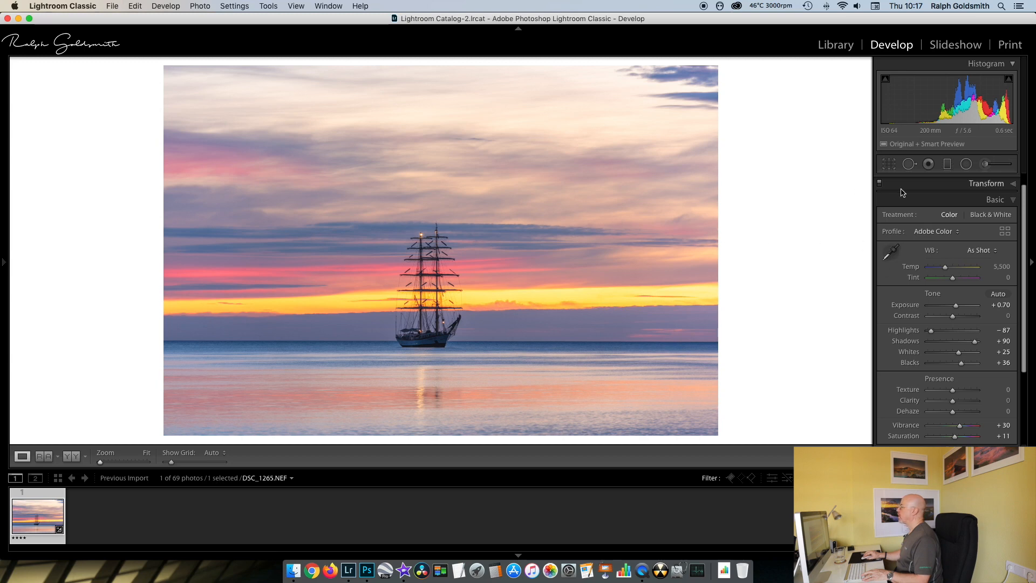
- Crop the photo to a 16 x 9 aspect ratio, repositioned to trim mostly sky and keep the water below the ship
click(889, 164)
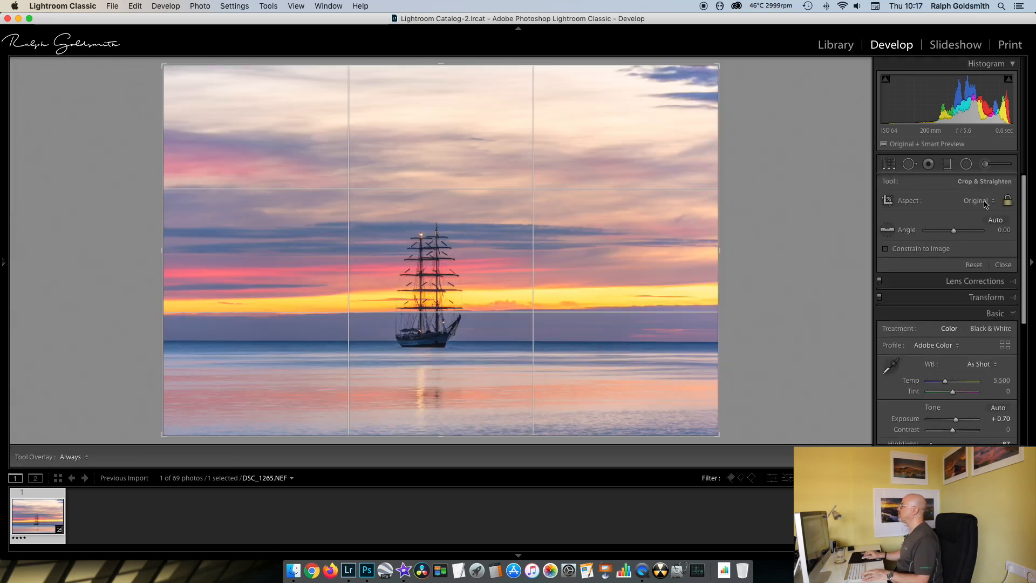
click(982, 200)
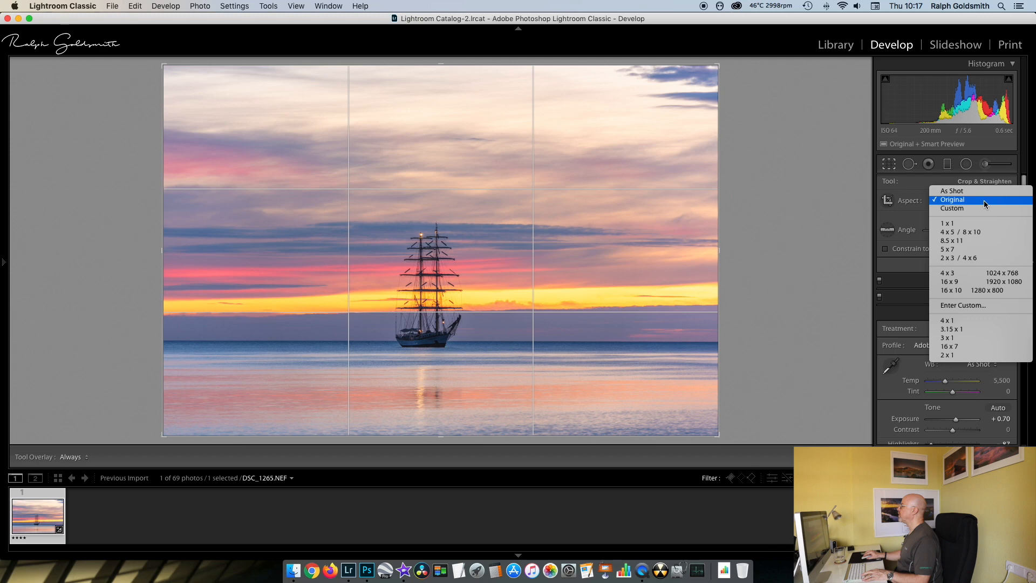
click(949, 281)
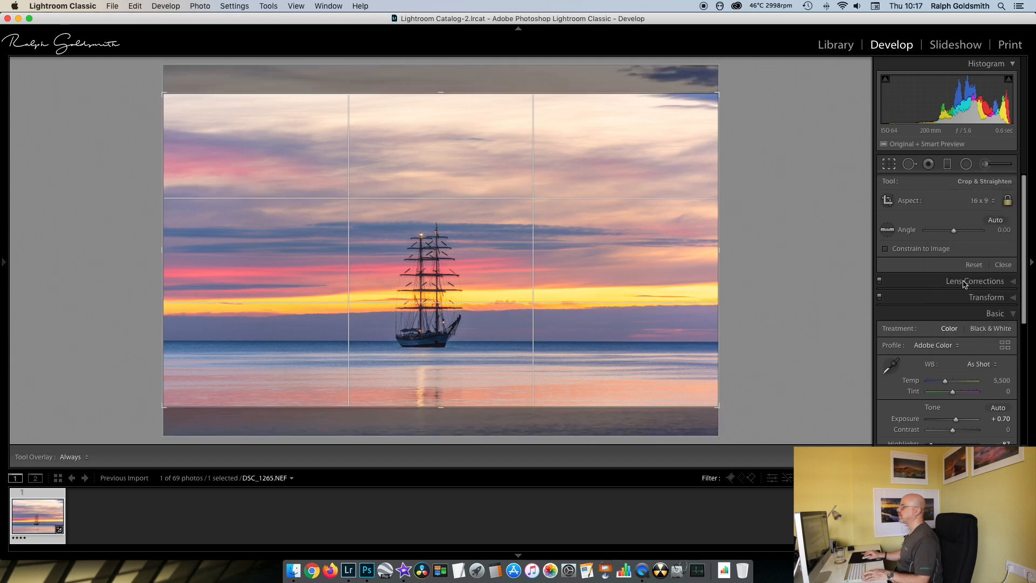
drag(553, 318, 574, 296)
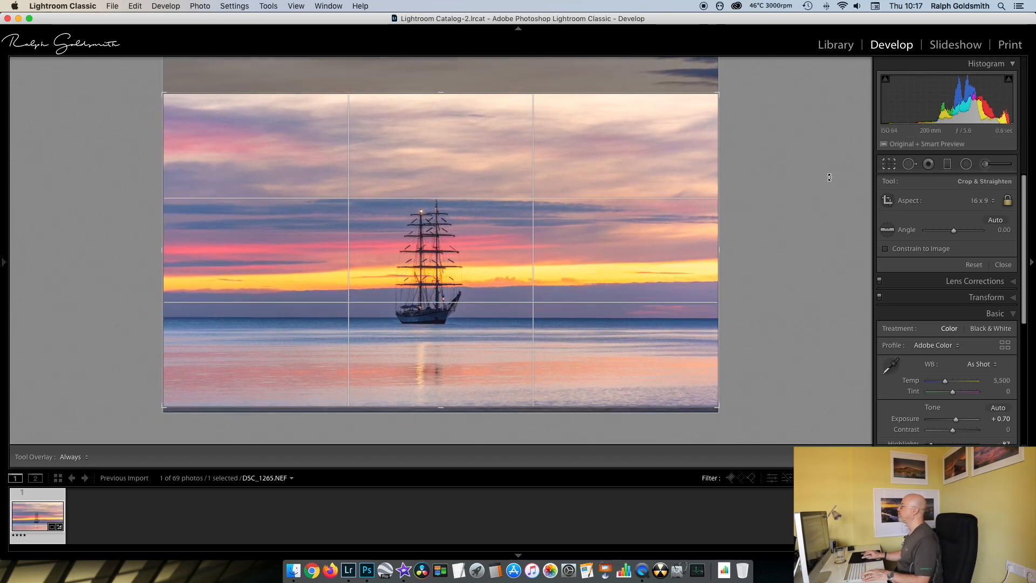
click(889, 165)
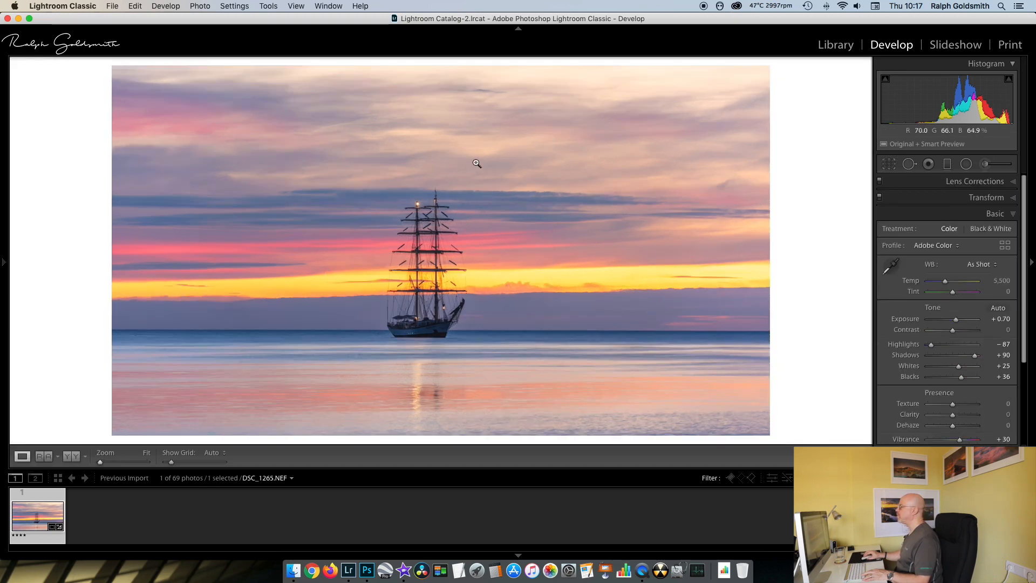
- Add a graduated filter over the upper sky, reset its effect sliders, and set its Exposure to −1.13 and Shadows to 74
click(946, 165)
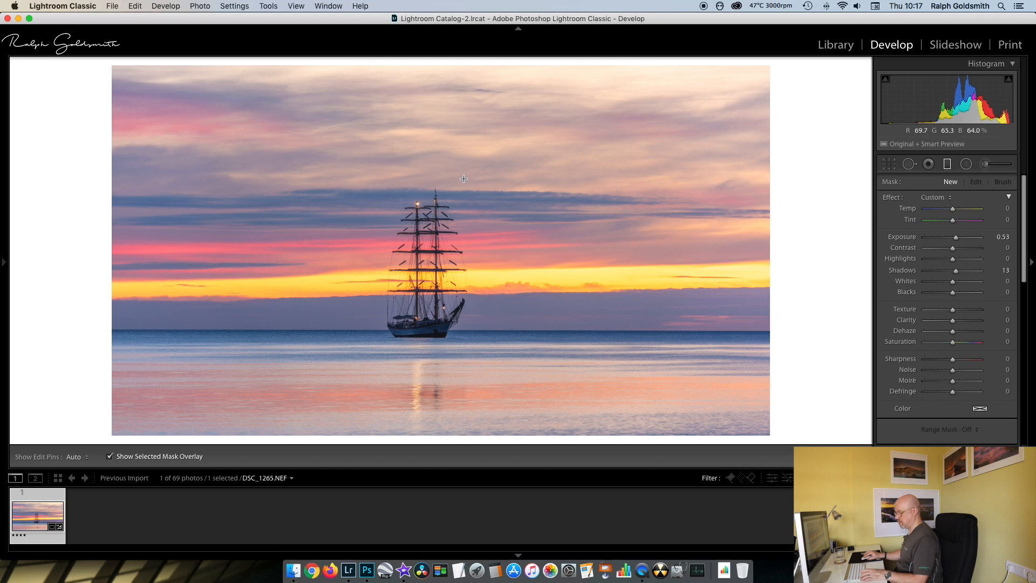
drag(463, 179, 468, 256)
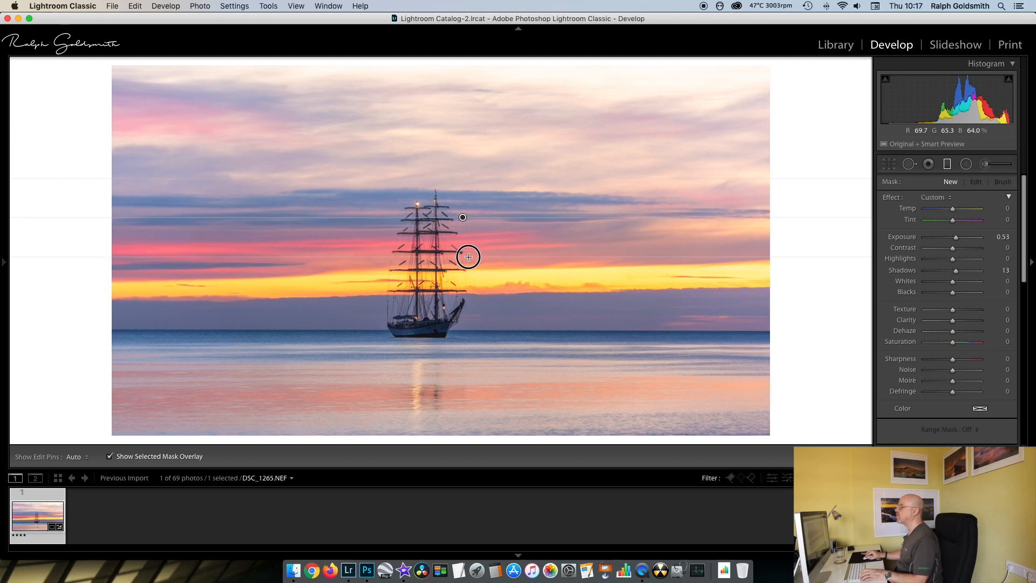
drag(468, 257, 468, 257)
double_click(886, 199)
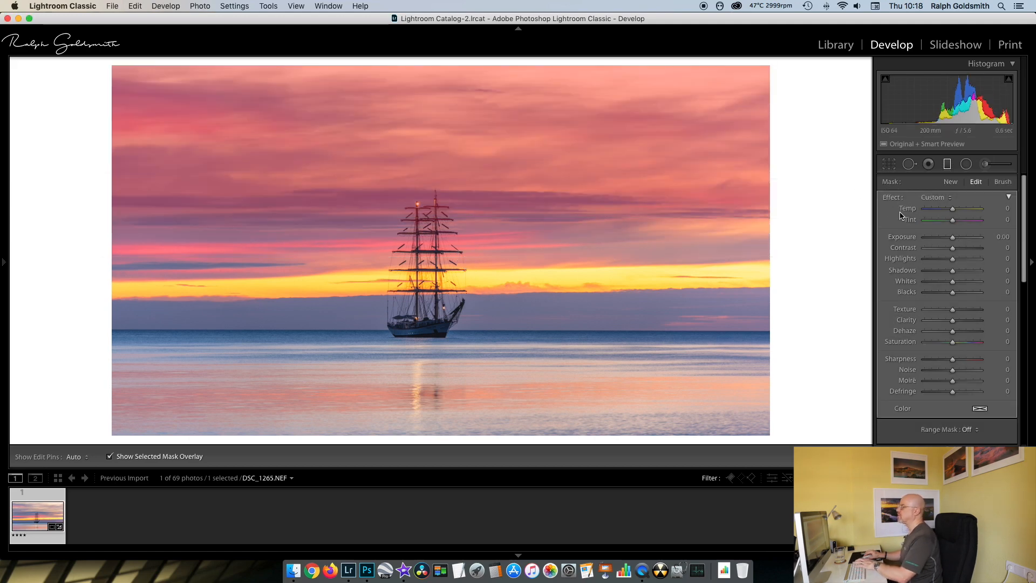
key(o)
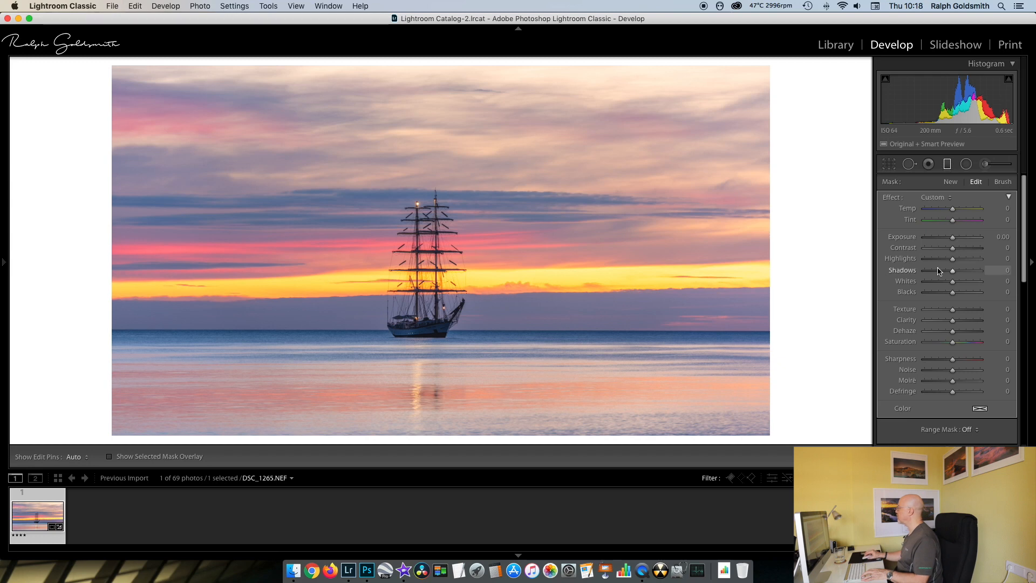
drag(953, 241, 973, 273)
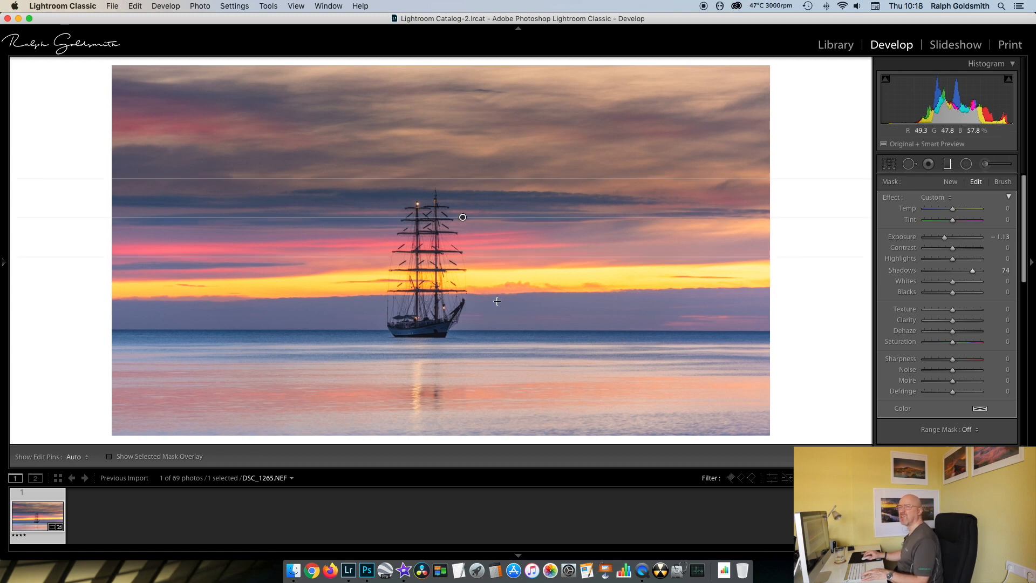
click(947, 165)
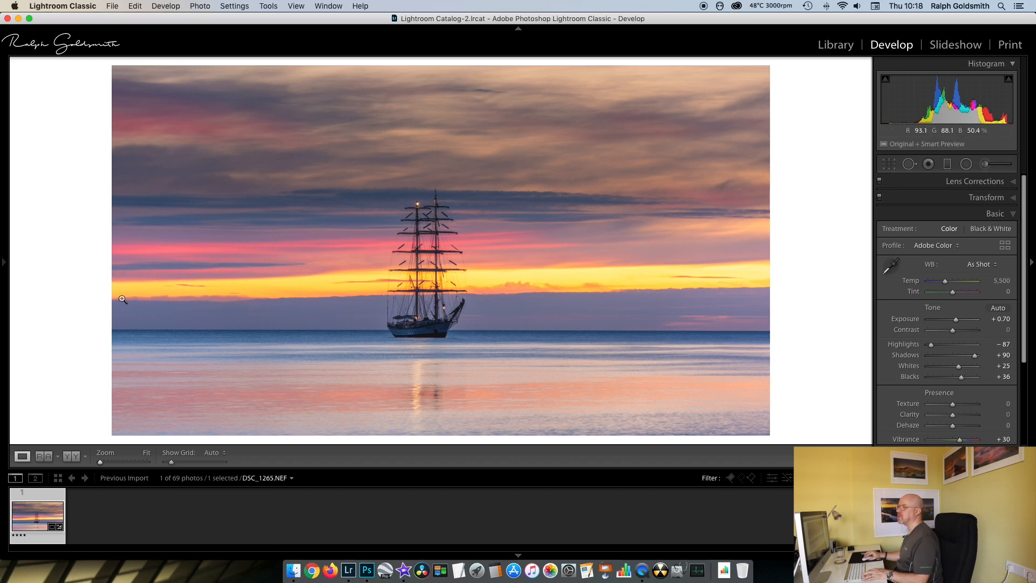
- Zoom in on the ship at 1:2 and set up an adjustment brush with Temp 31, Exposure 0.57, Shadows 21 and size 7.0
mouse_move(5, 265)
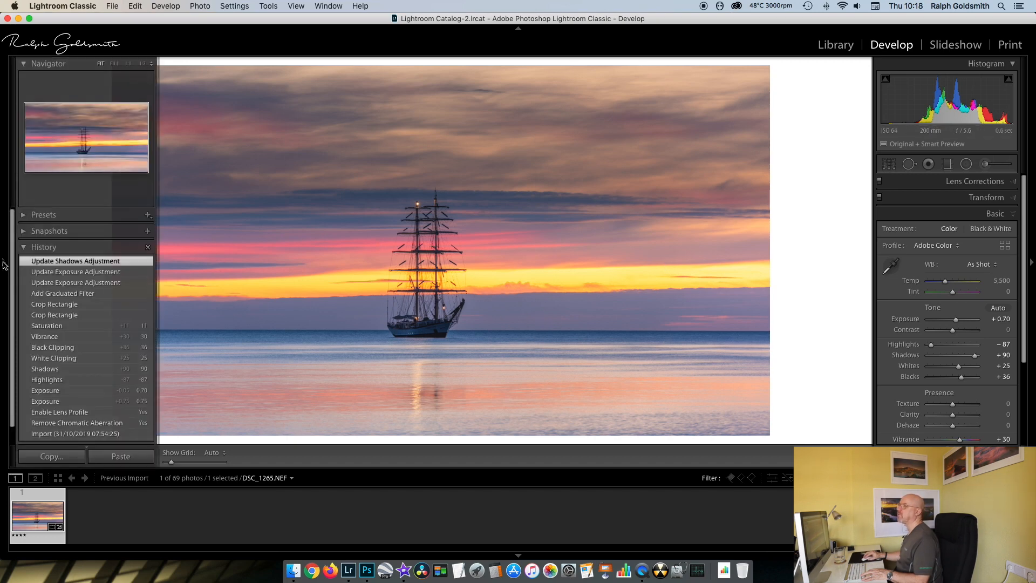
click(143, 64)
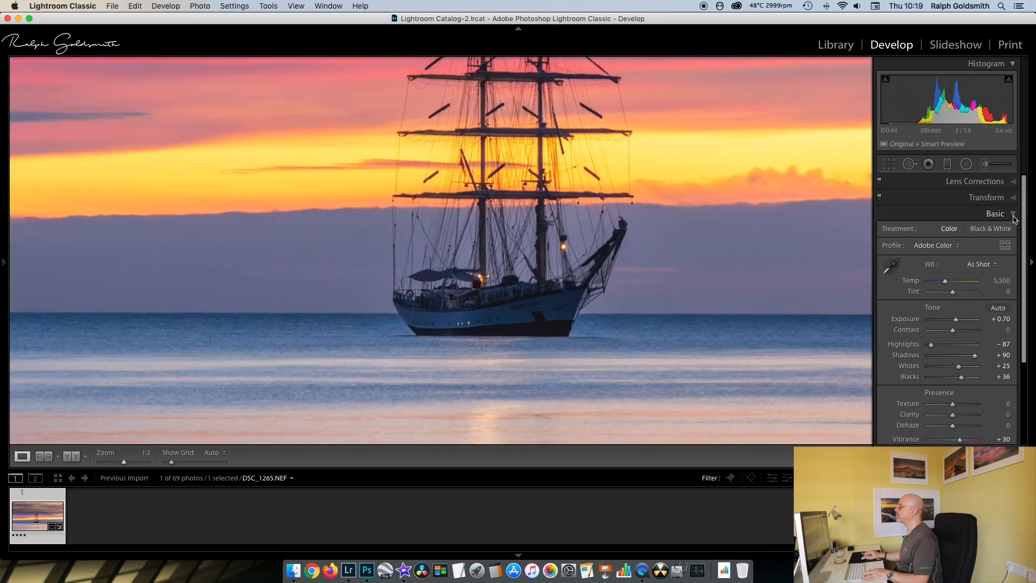
click(985, 167)
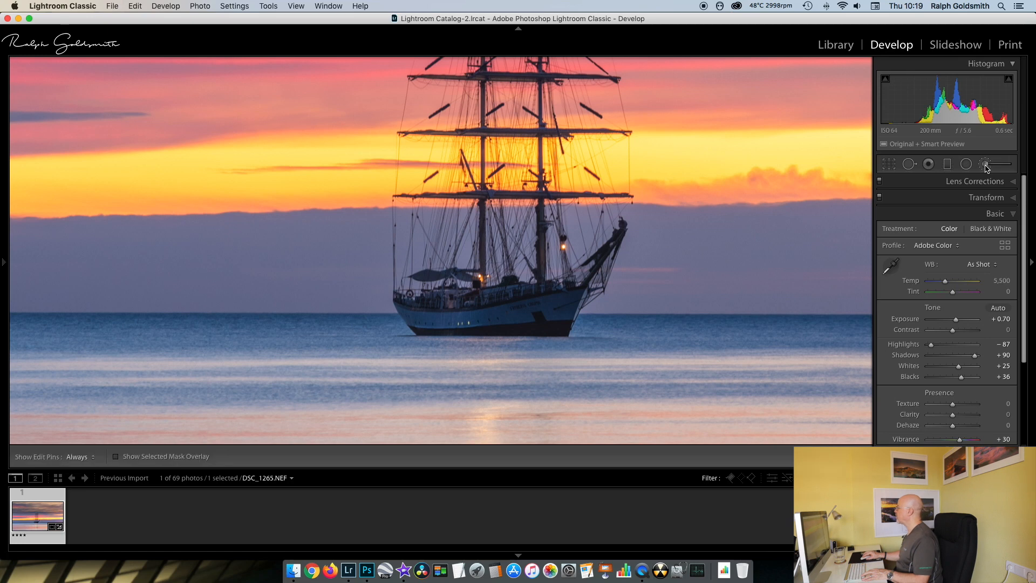
mouse_move(952, 209)
mouse_down()
mouse_move(961, 209)
mouse_move(955, 238)
mouse_up()
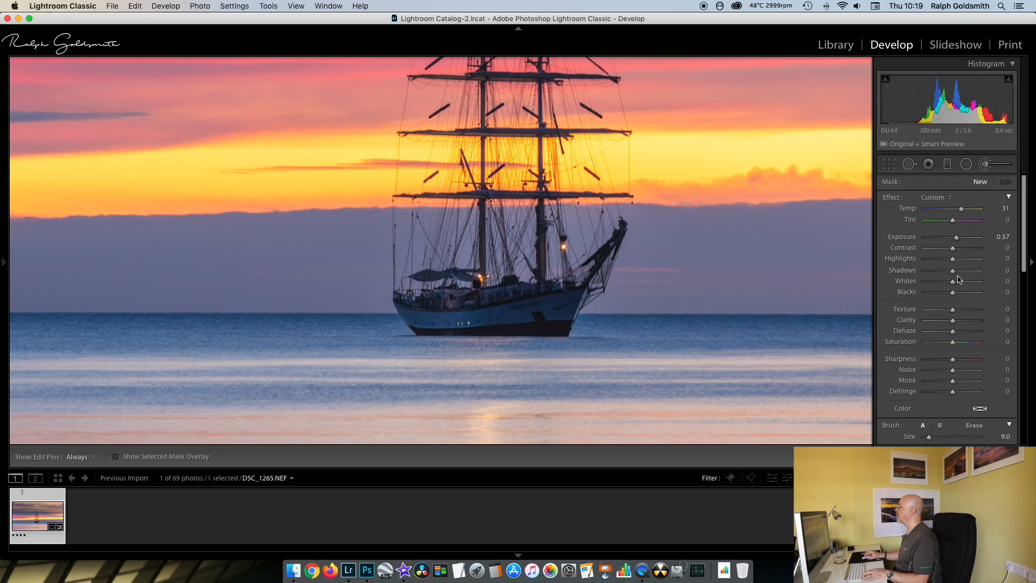
drag(956, 271, 959, 273)
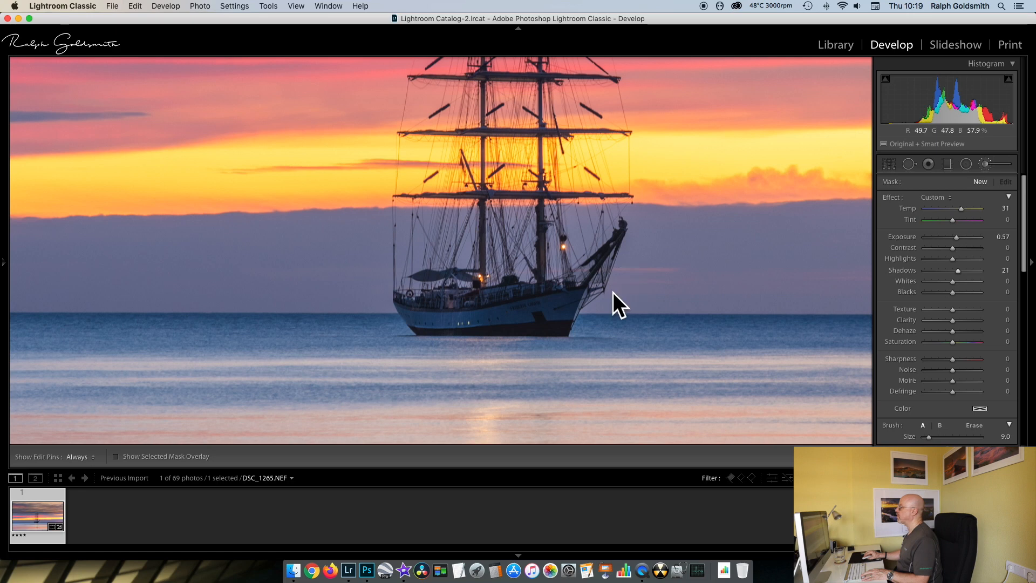
scroll(931, 350, down, 5)
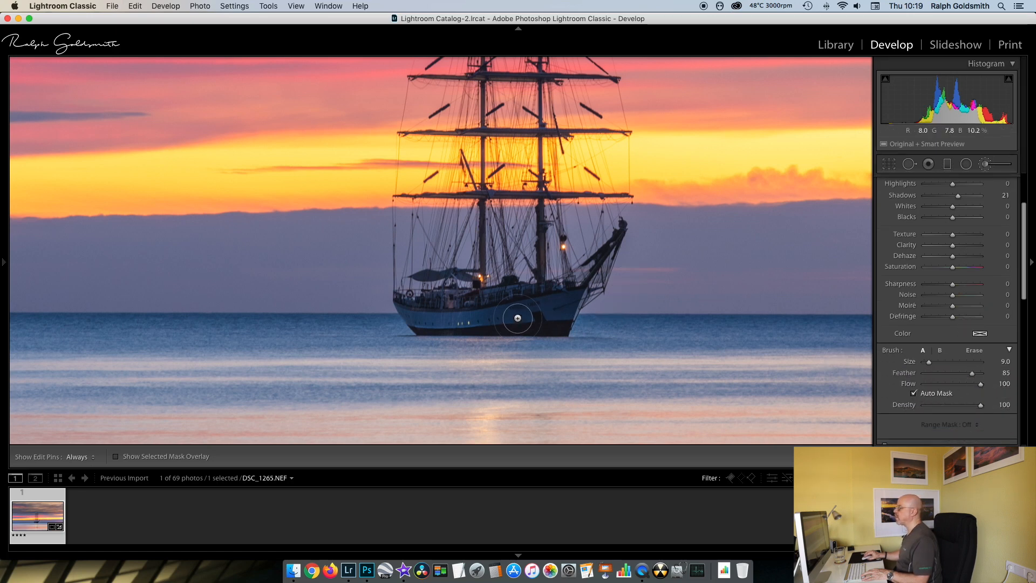
scroll(529, 313, down, 2)
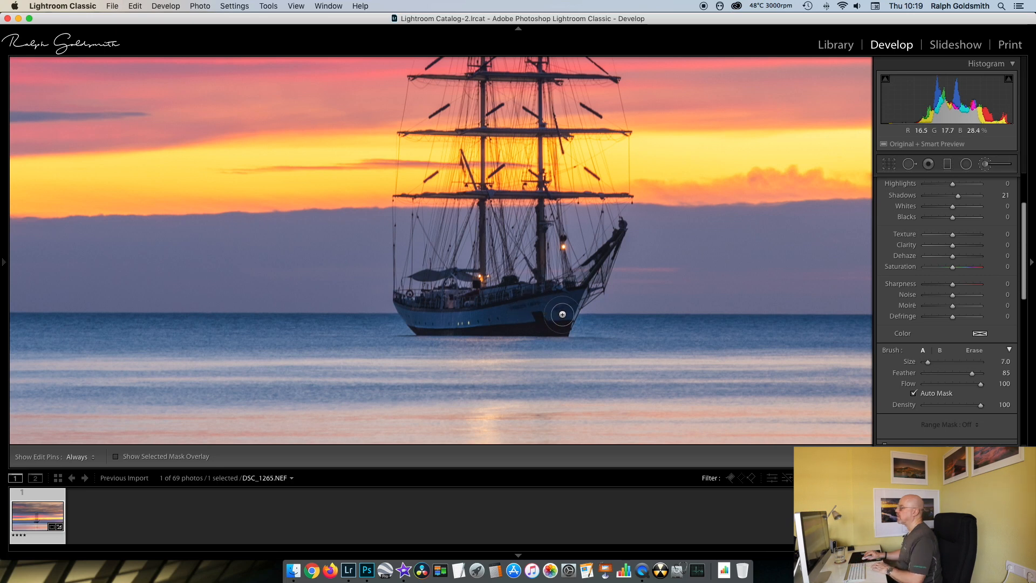
- Hide the edit pins and paint the warm, brighter brush adjustment along the ship's hull from bow to stern
key(h)
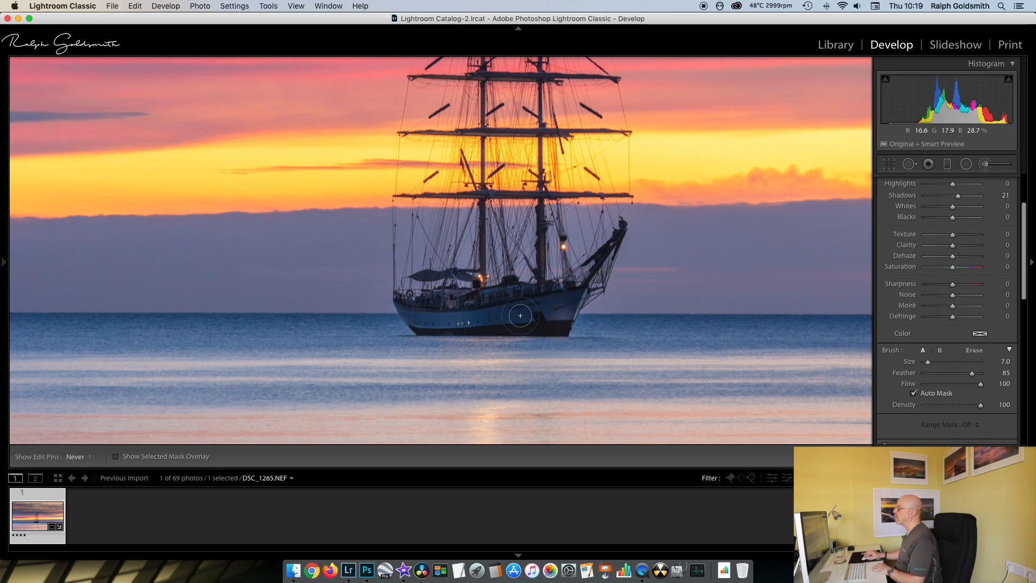
mouse_move(545, 308)
mouse_down()
mouse_move(571, 297)
mouse_move(425, 310)
mouse_move(537, 313)
mouse_move(565, 304)
mouse_move(508, 310)
mouse_up()
mouse_move(426, 309)
mouse_down()
mouse_move(557, 308)
mouse_move(569, 298)
mouse_move(528, 305)
mouse_move(566, 310)
mouse_up()
- Display the mask overlay, fill the missed spots on the hull with a size 1.0 brush, and hide the overlay again
key(o)
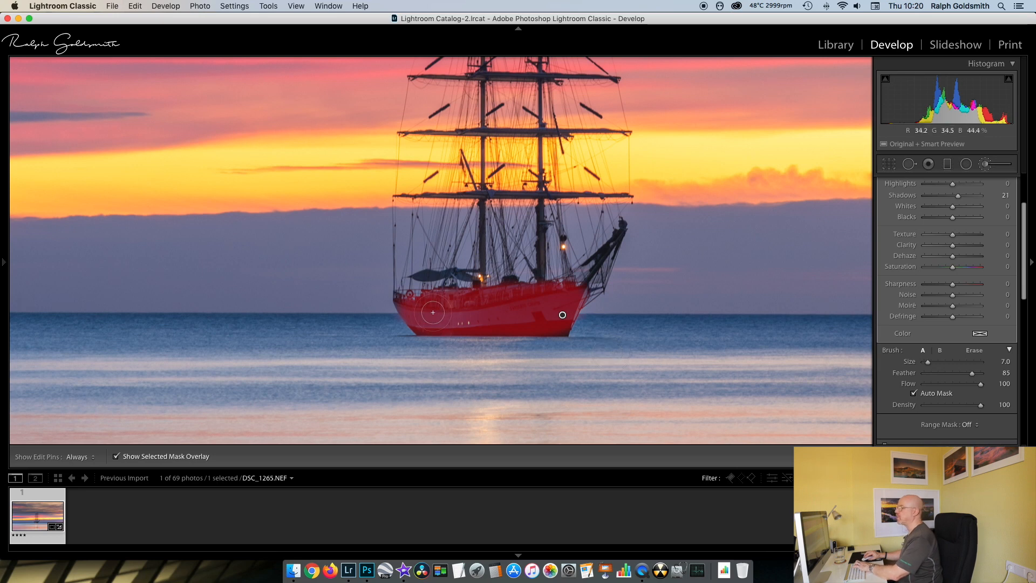
mouse_move(398, 296)
mouse_down()
mouse_move(432, 329)
mouse_move(572, 332)
mouse_up()
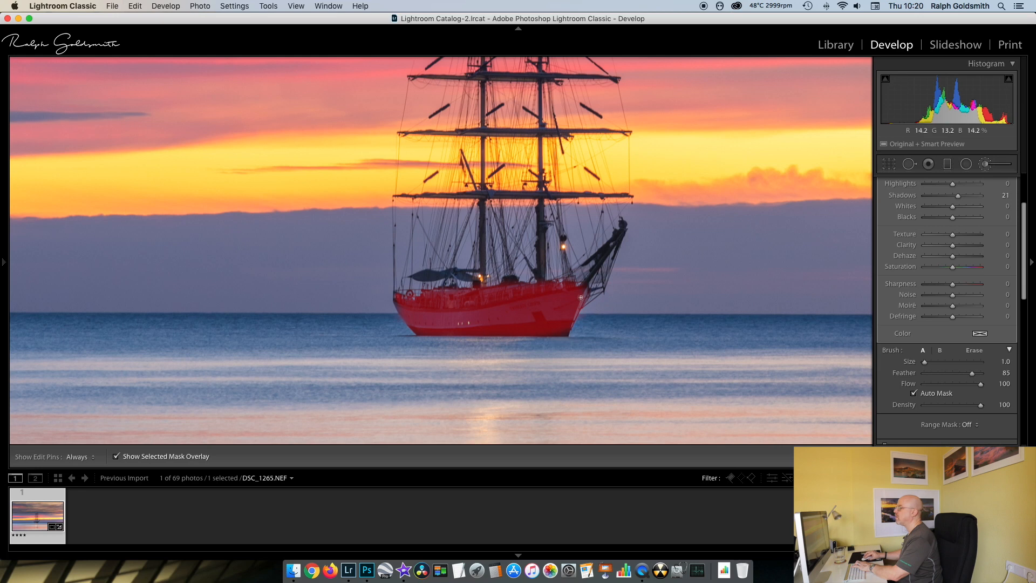
key(o)
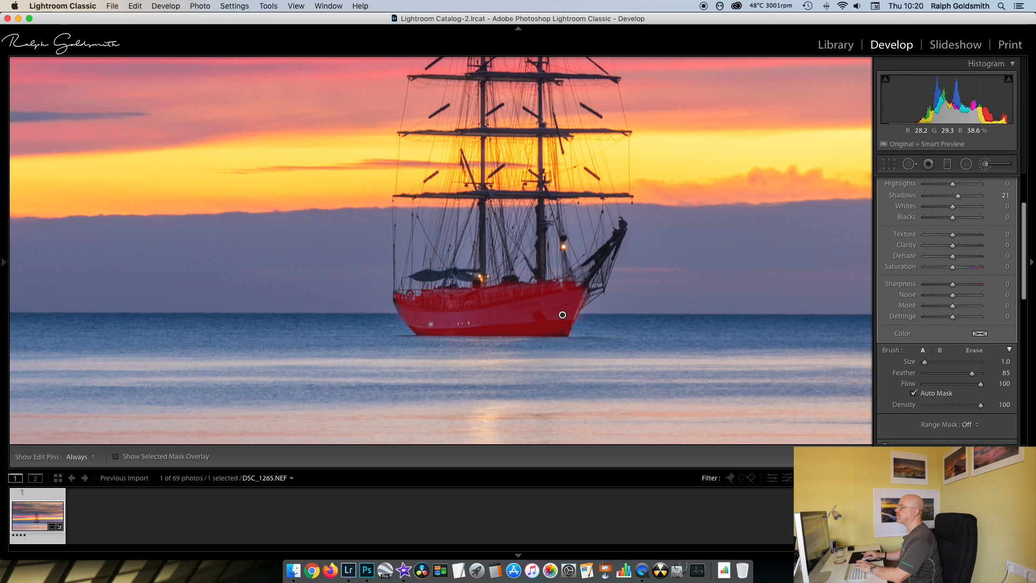
key(h)
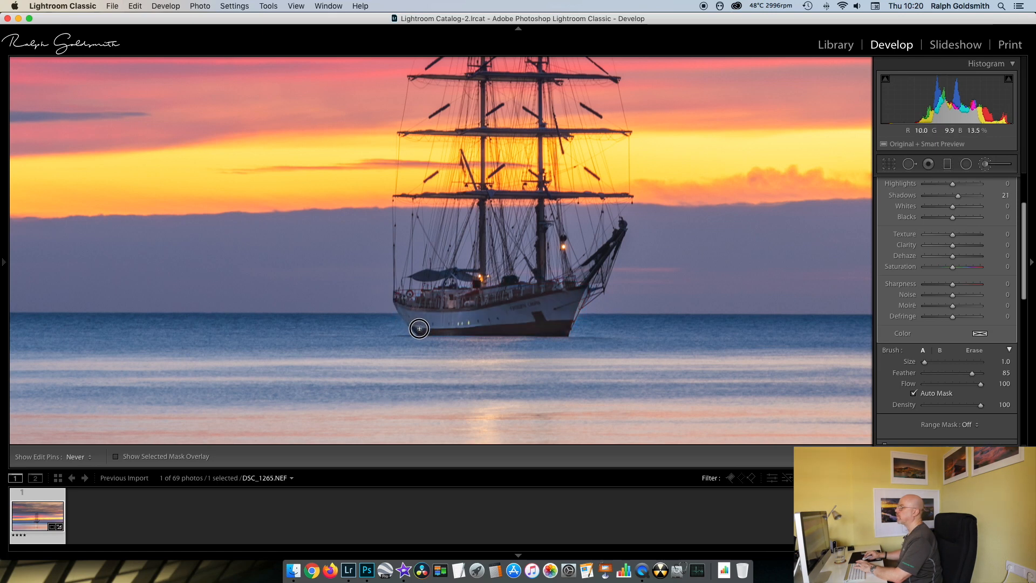
key(h)
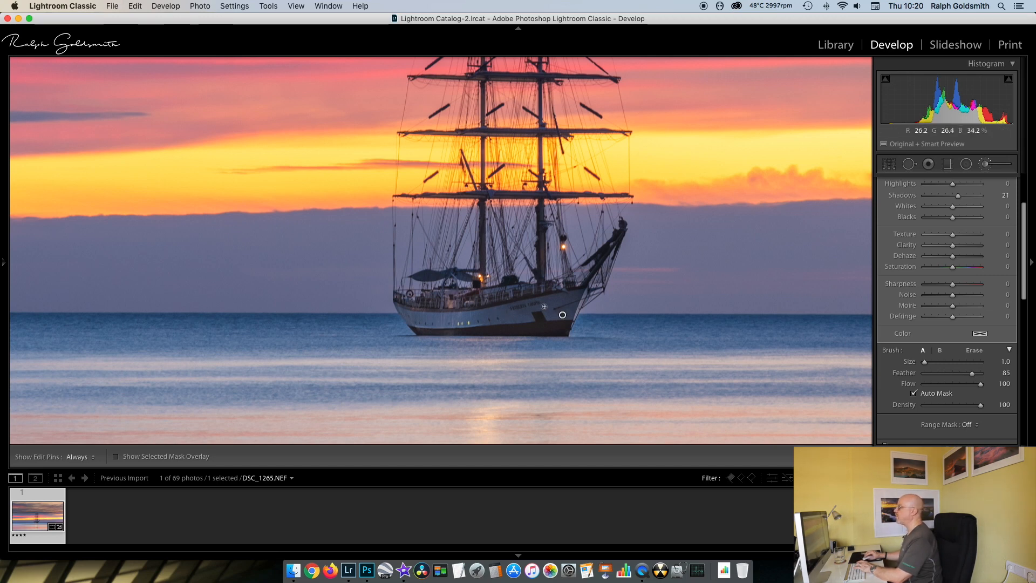
- Start a new brush mask, reset its effect sliders, and set Exposure to 0.51 and Shadows to 15
scroll(971, 205, up, 3)
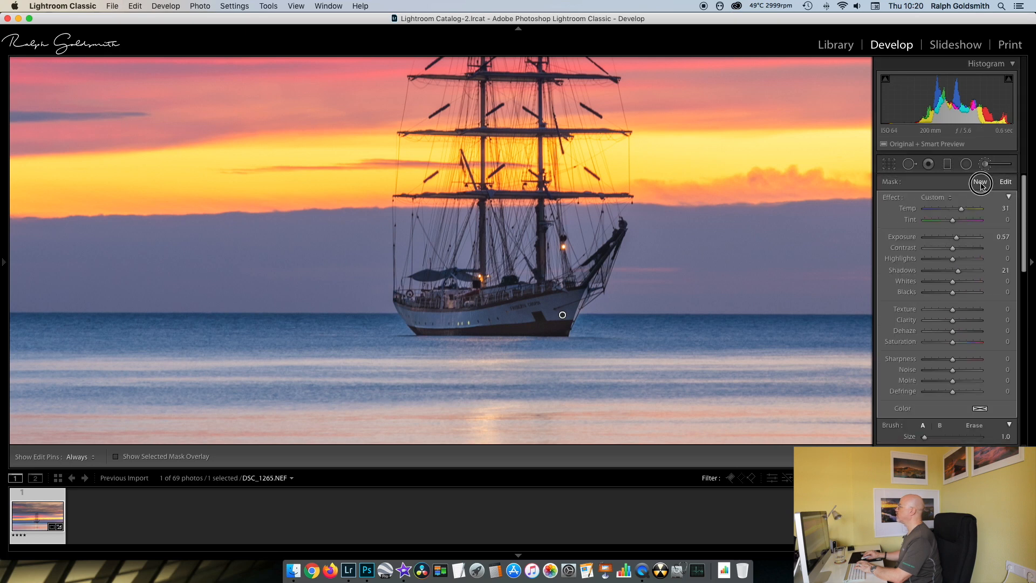
click(979, 182)
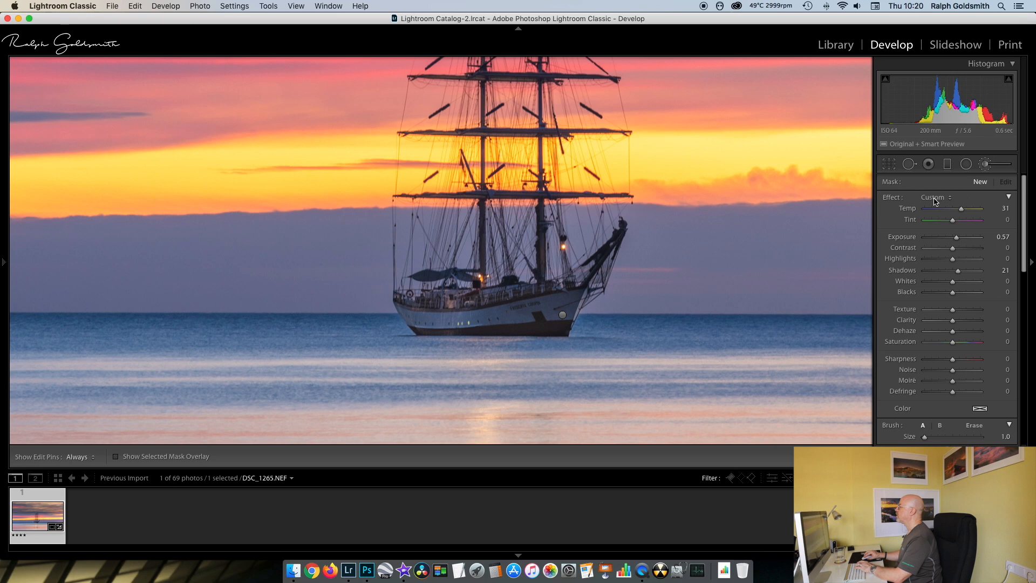
double_click(885, 198)
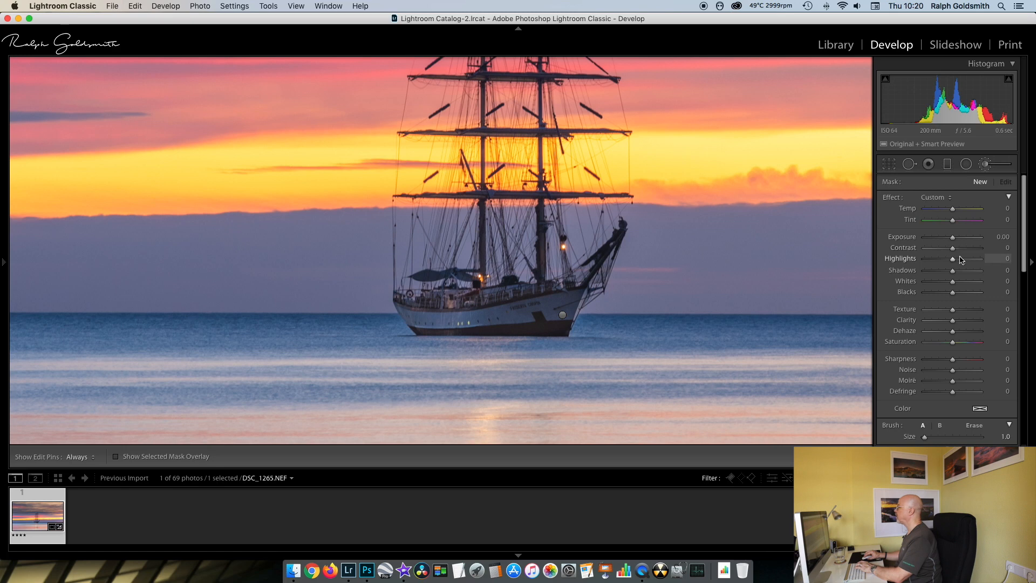
click(952, 239)
drag(952, 239, 955, 239)
drag(953, 270, 956, 272)
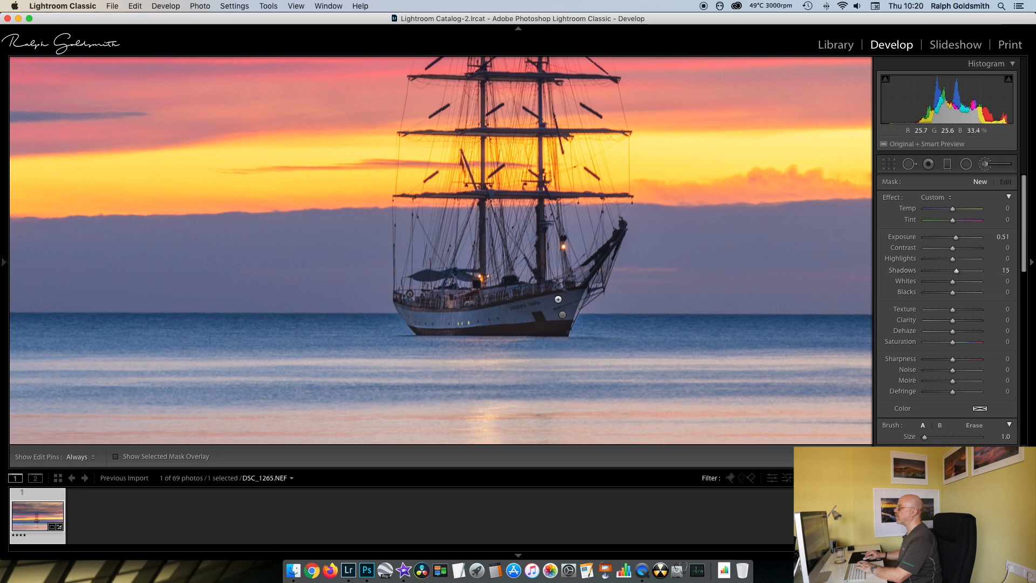
- Enlarge the brush to size 6.0 and paint the second brightening adjustment over the bow half of the ship's hull
key(bracketright)
key(bracketright)
key(bracketright)
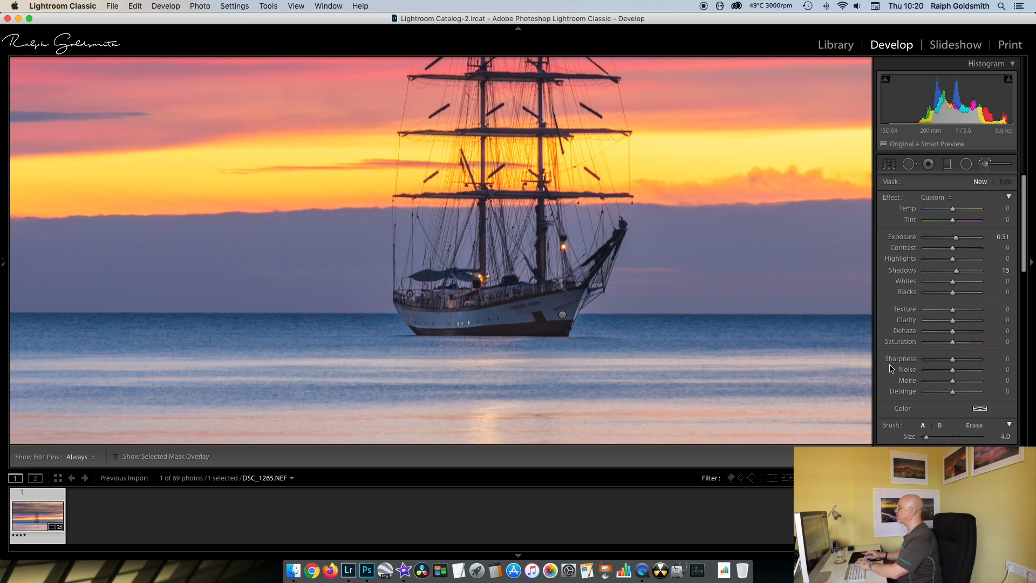
scroll(939, 372, down, 5)
key(bracketright)
key(bracketright)
key(bracketright)
key(bracketright)
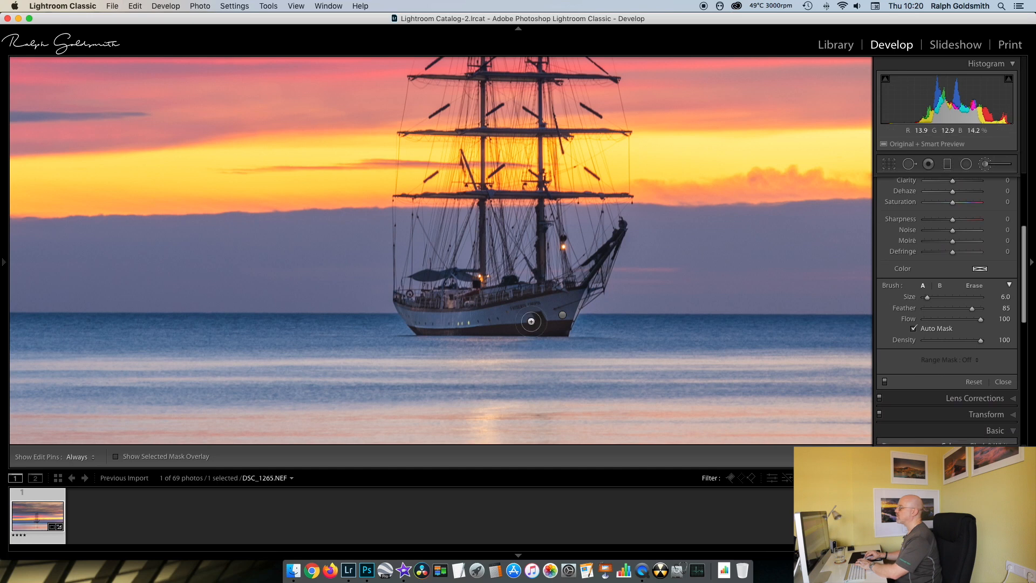
mouse_move(524, 307)
mouse_down()
mouse_move(545, 305)
mouse_move(501, 308)
mouse_move(569, 300)
mouse_move(415, 316)
mouse_up()
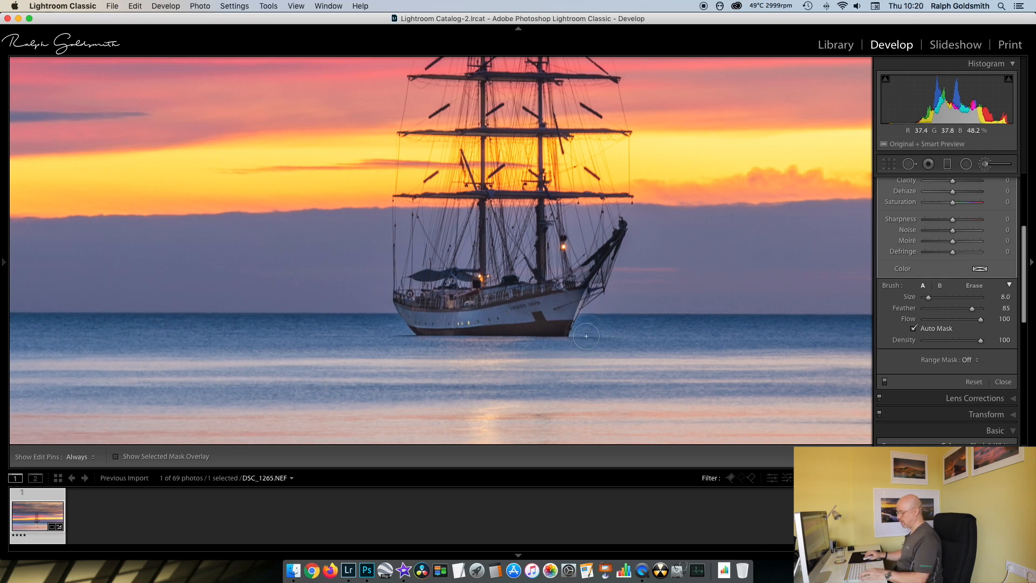
- Erase brush spill from the water beside the bow, check the mask overlay, and close the adjustment brush
key(alt)
mouse_move(591, 327)
mouse_down()
mouse_move(580, 327)
mouse_move(593, 306)
mouse_move(600, 319)
mouse_up()
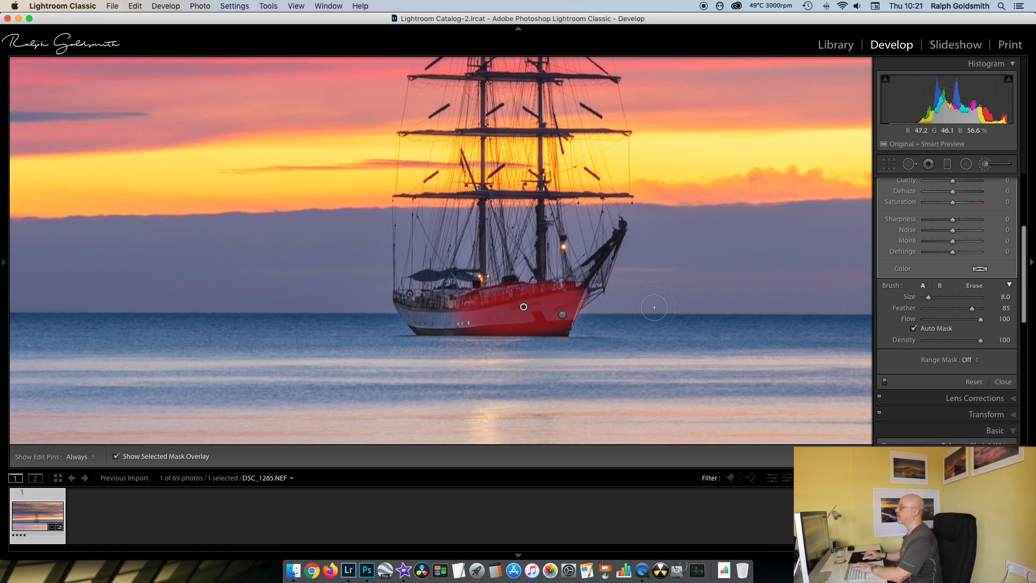
key(o)
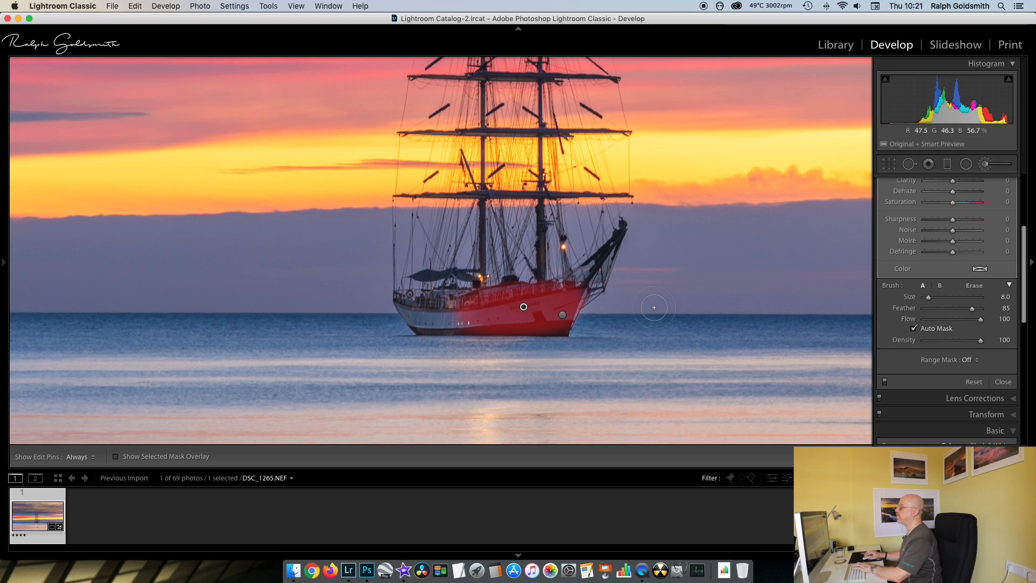
click(986, 165)
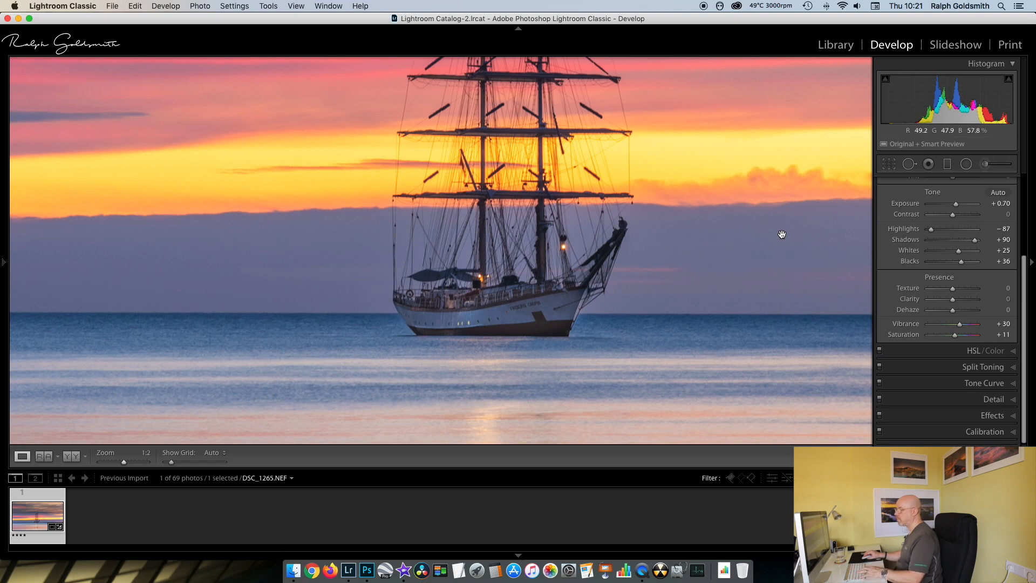
- Fit the whole photo in view and set the post-crop vignetting Amount to −15
mouse_move(8, 263)
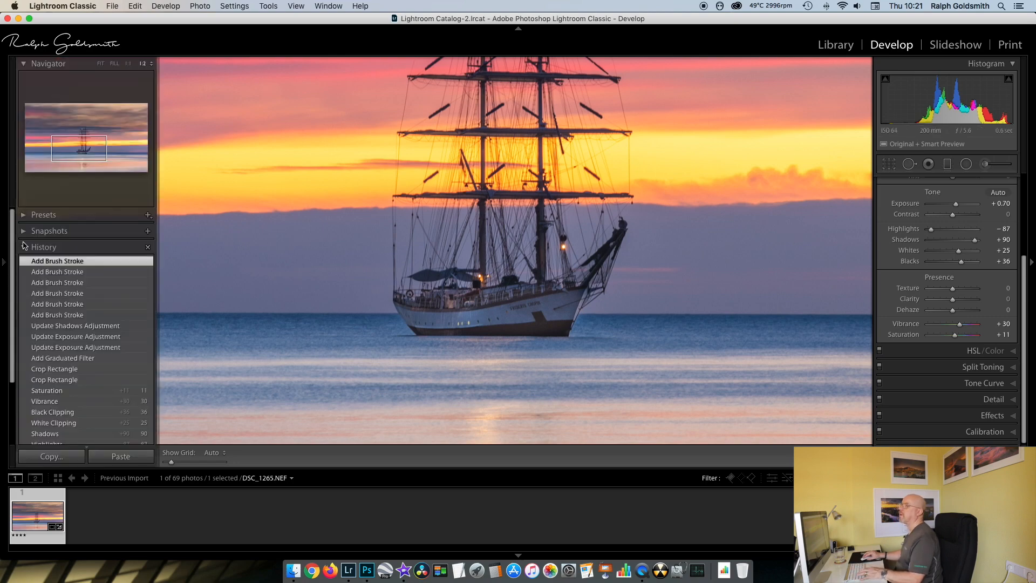
click(100, 64)
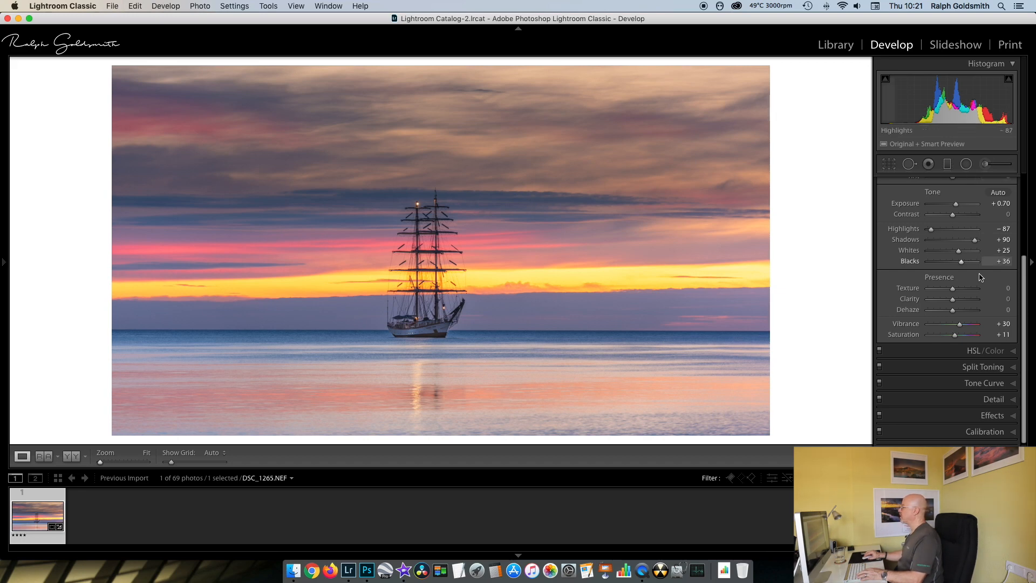
click(1013, 416)
drag(952, 331, 950, 333)
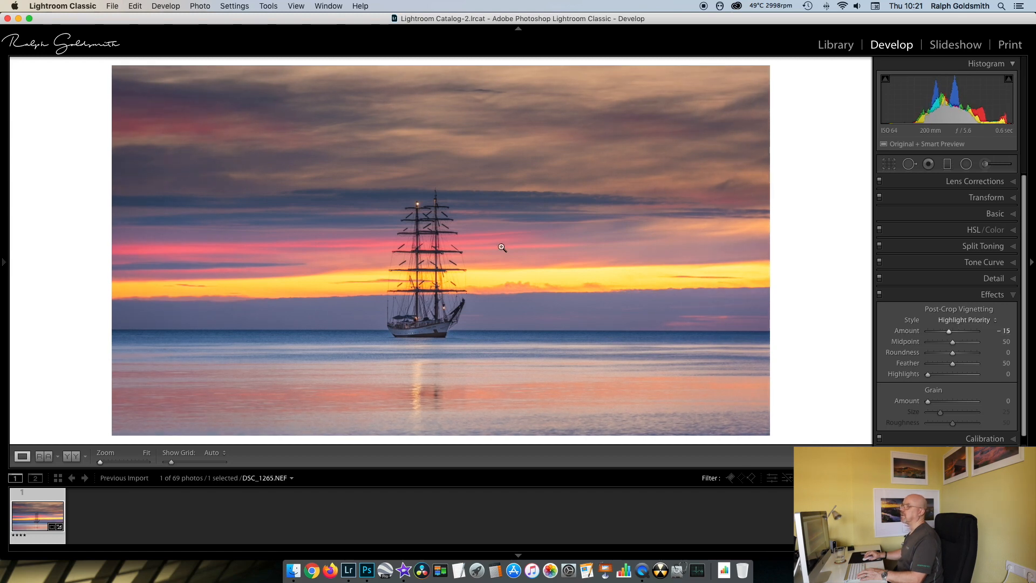
- Judge the vignette on the photo at 1:16, retest its Amount at −15, and return to the fitted view
mouse_move(3, 261)
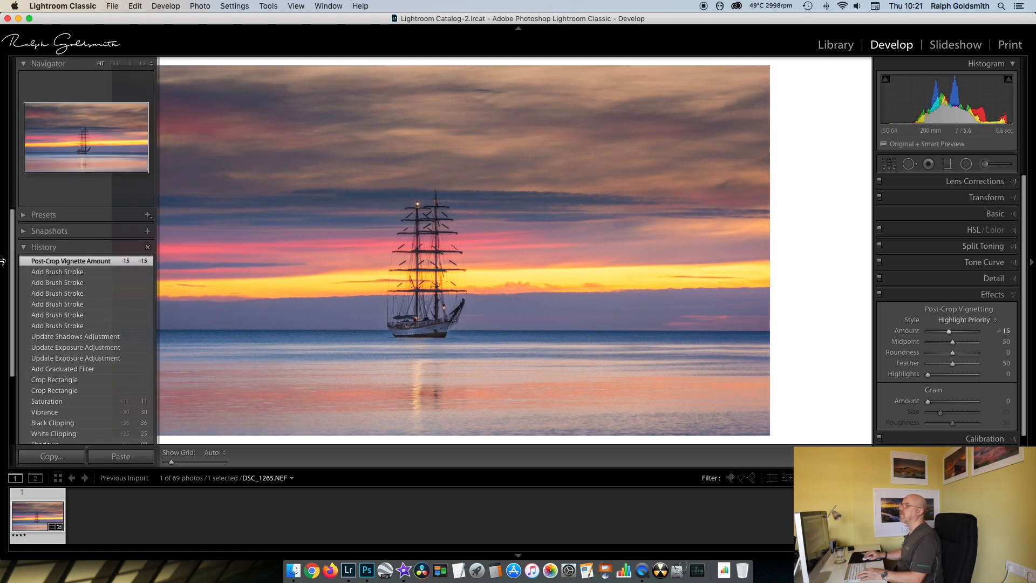
click(144, 63)
click(163, 64)
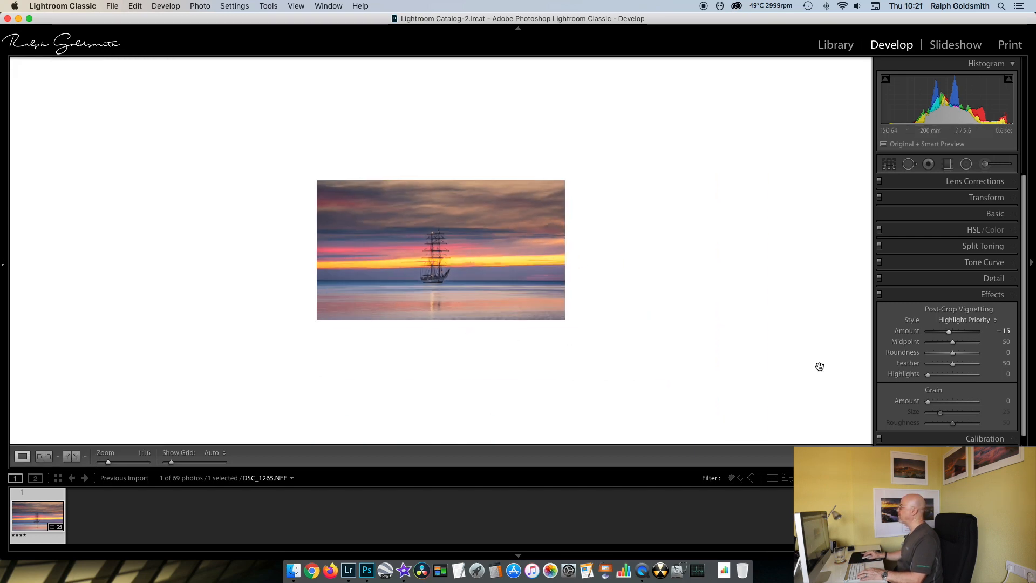
drag(949, 333, 949, 333)
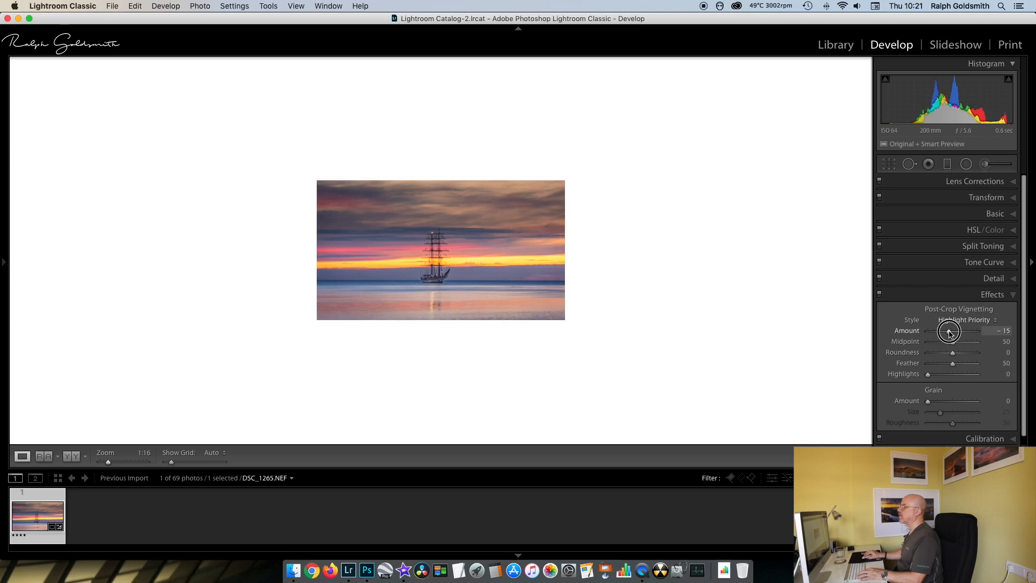
drag(949, 333, 949, 333)
mouse_move(3, 270)
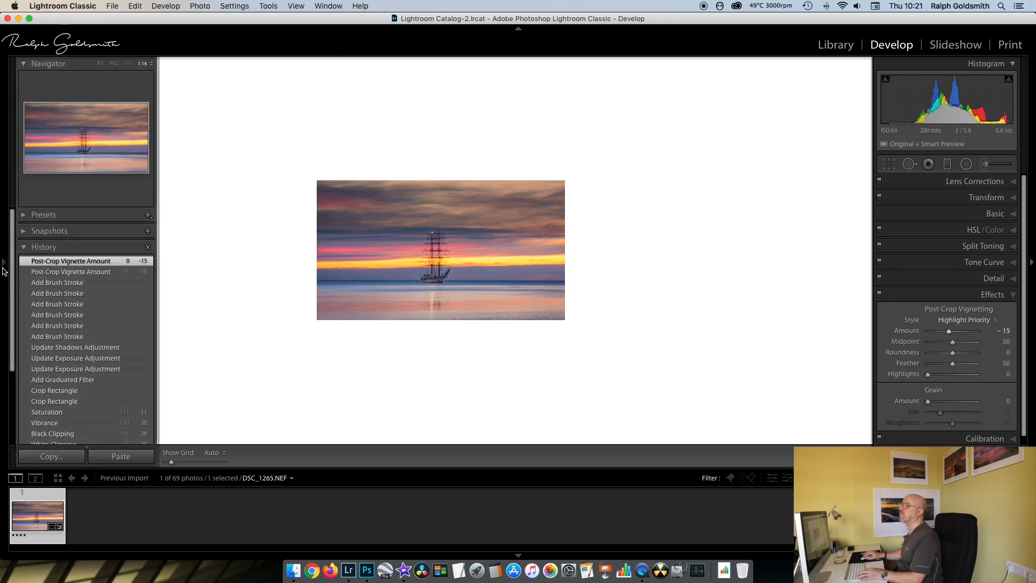
click(100, 63)
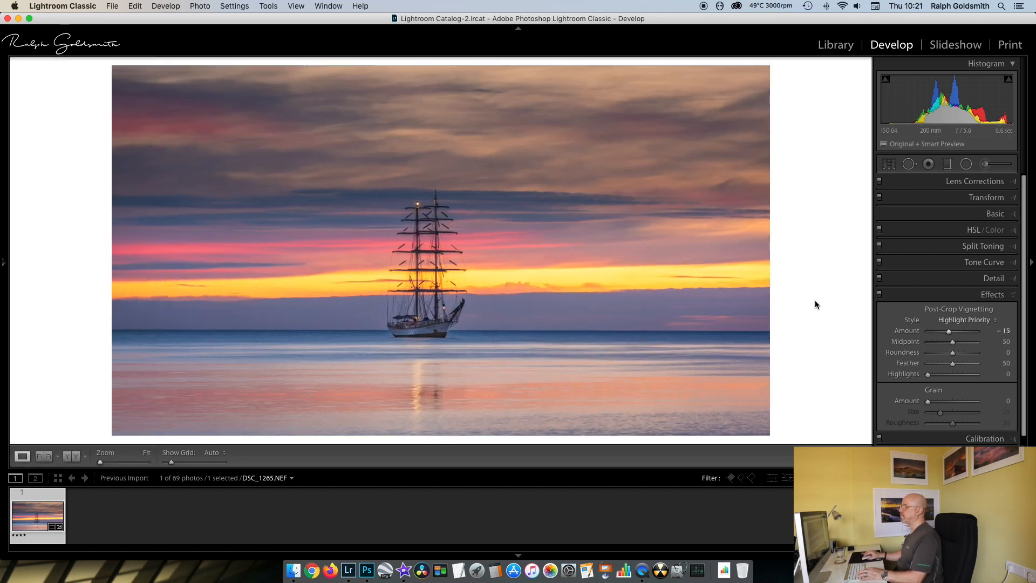
click(1016, 294)
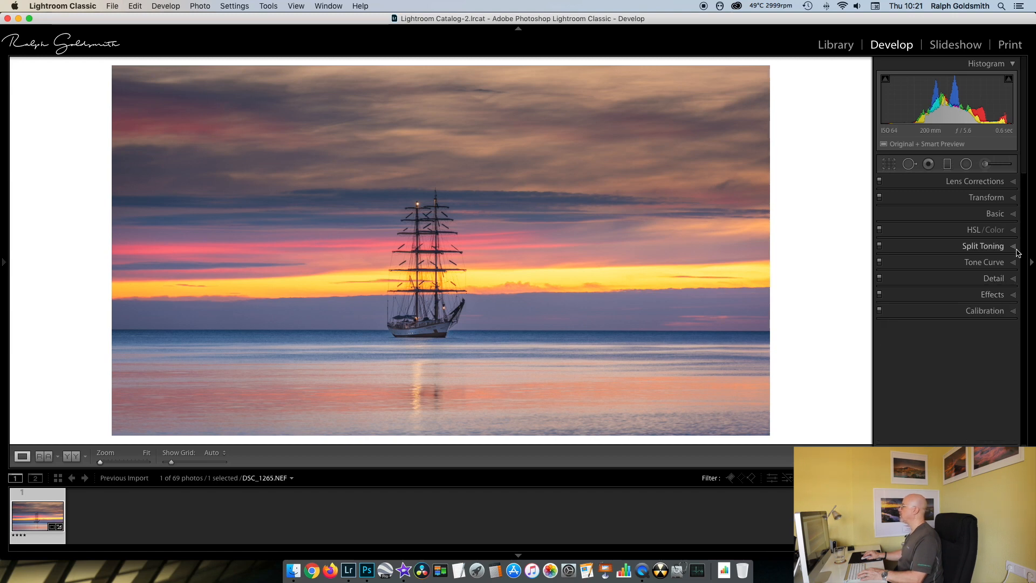
- Set the sharpening Masking to 40 in the photo's detail settings
click(1016, 278)
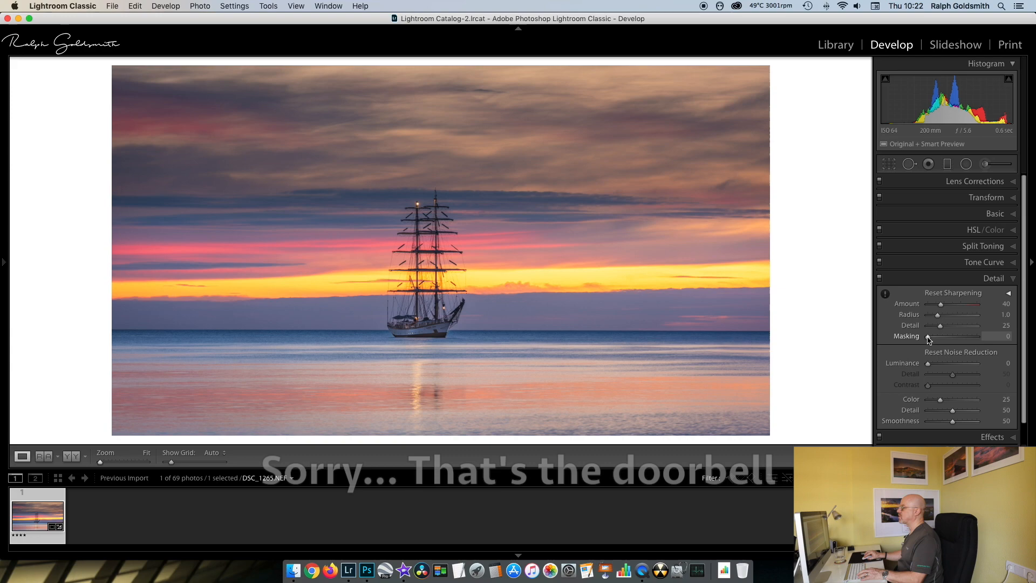
click(928, 337)
drag(929, 337, 947, 338)
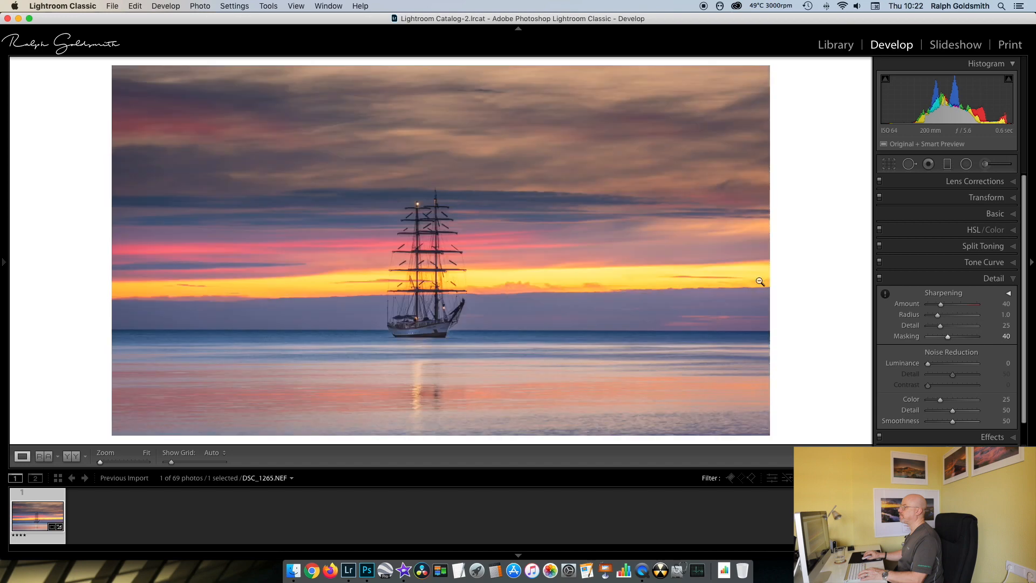